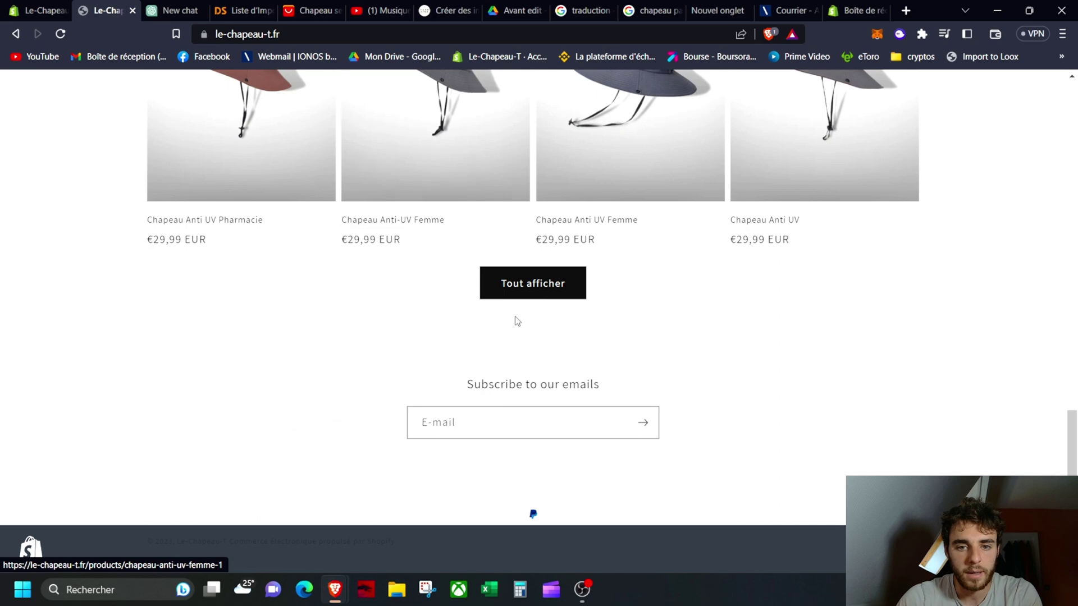
- Open the Chapeaux Hommes collection from the storefront's Genres category and look through its products
scroll(517, 321, "up", 15)
left_click(292, 100)
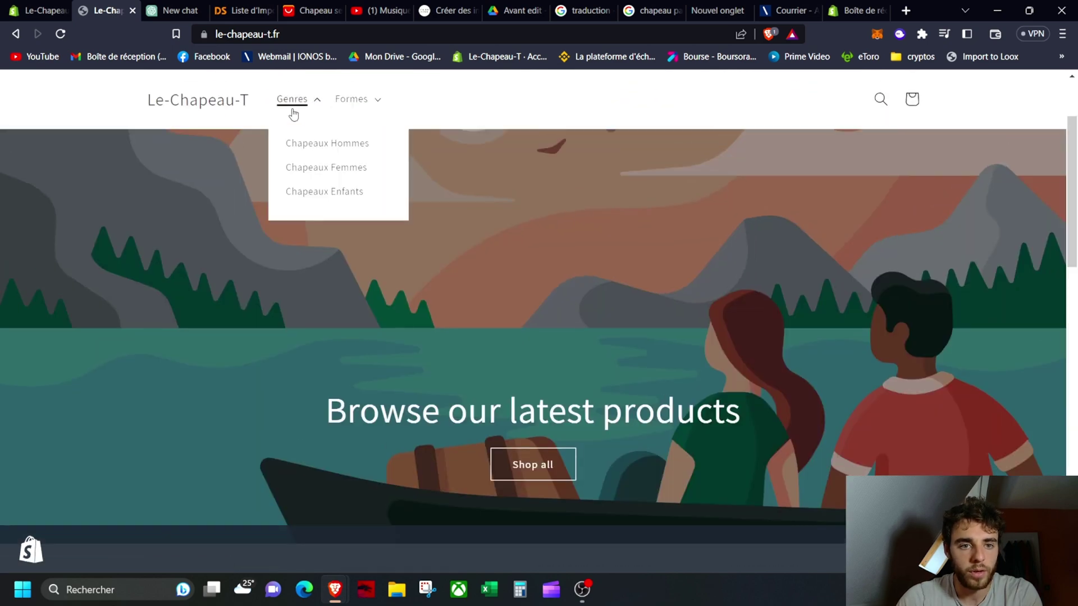
left_click(305, 151)
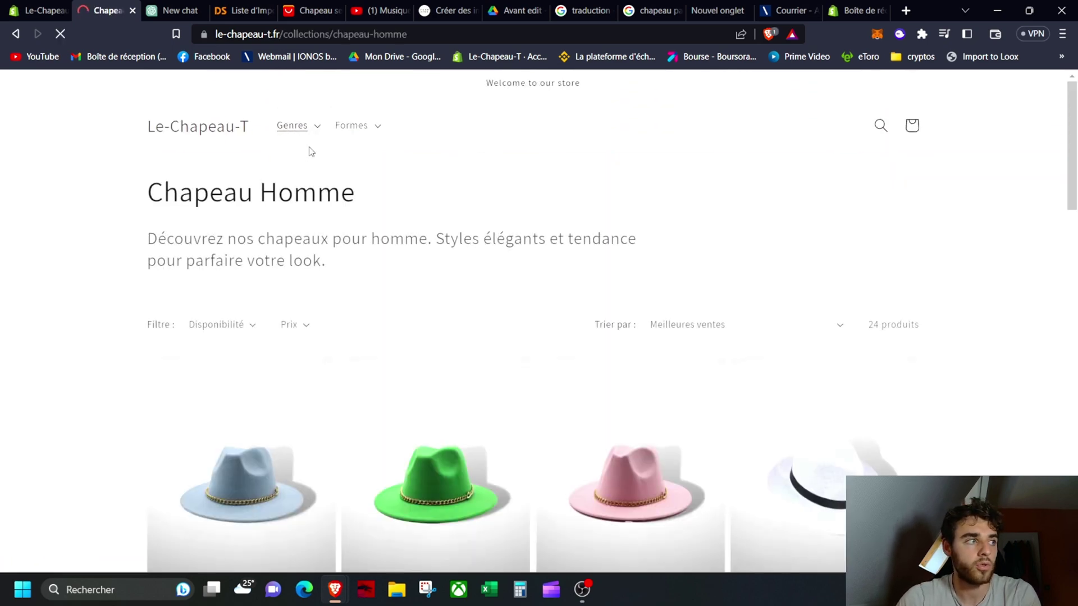
scroll(714, 298, "down", 5)
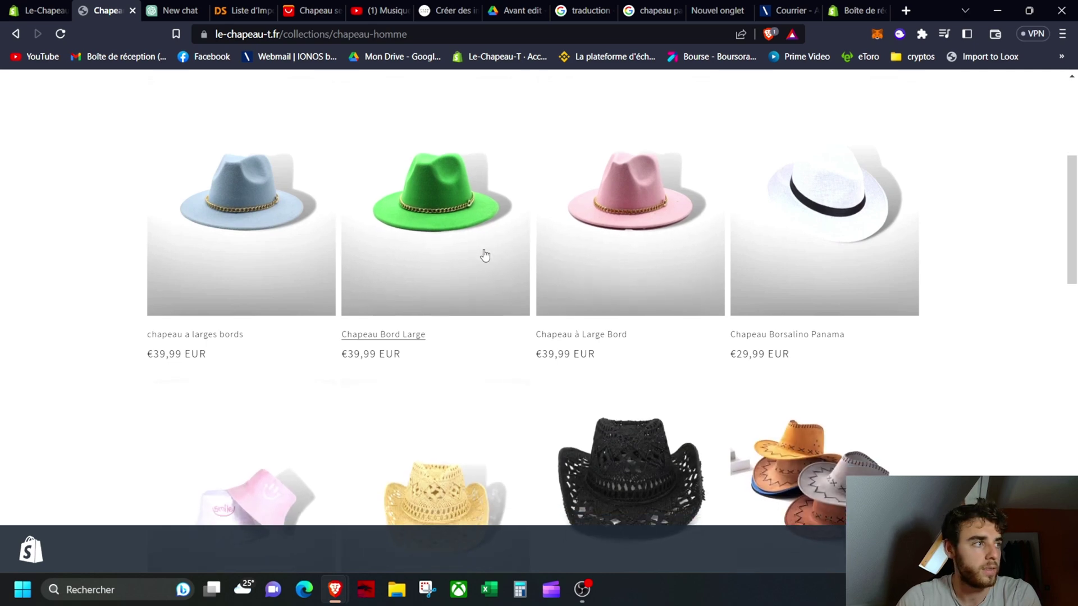
scroll(485, 255, "down", 2)
scroll(531, 288, "up", 6)
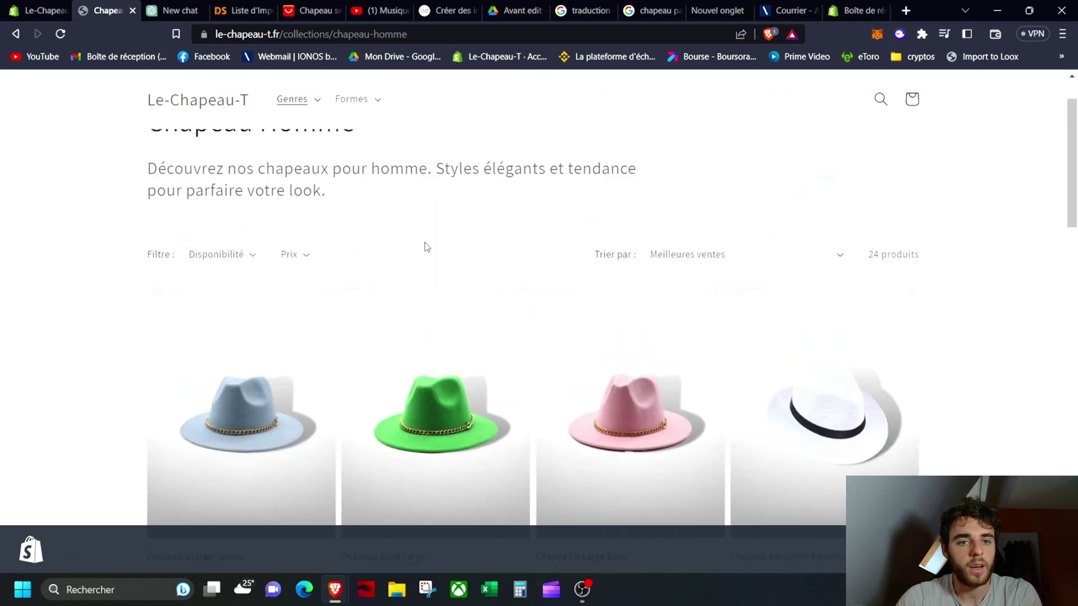
- Examine the description text at the head of the men's hat collection
left_click_drag(339, 264, 127, 195)
left_click(288, 226)
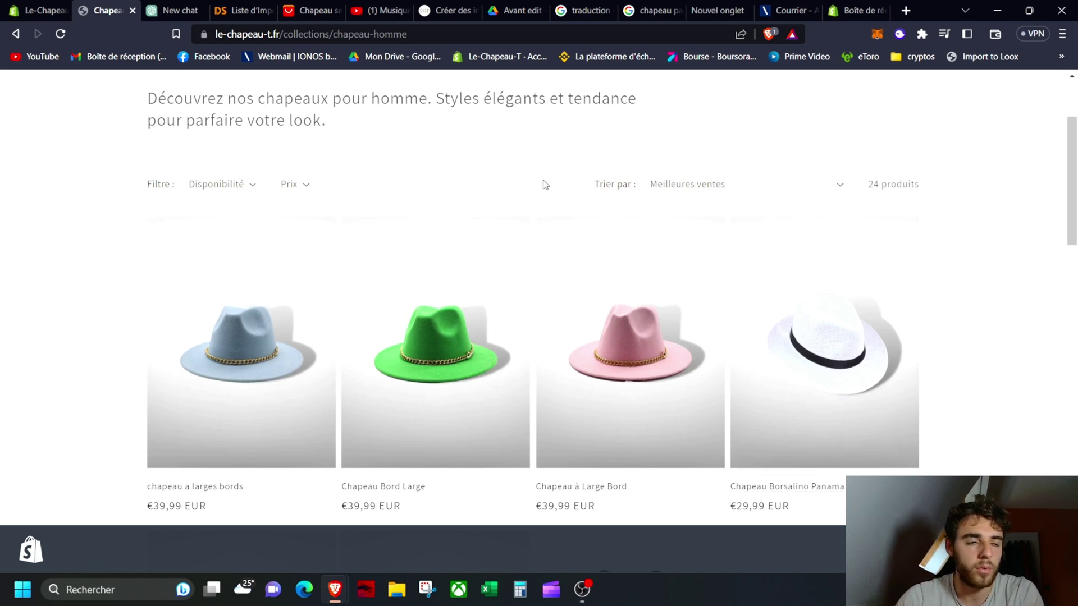
triple_click(297, 124)
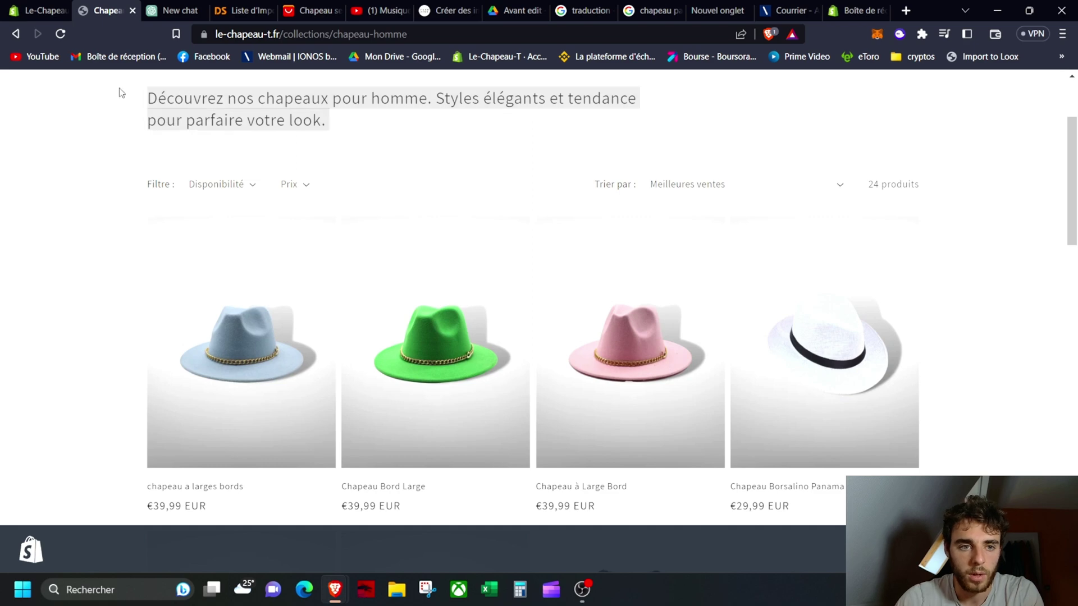
left_click(135, 93)
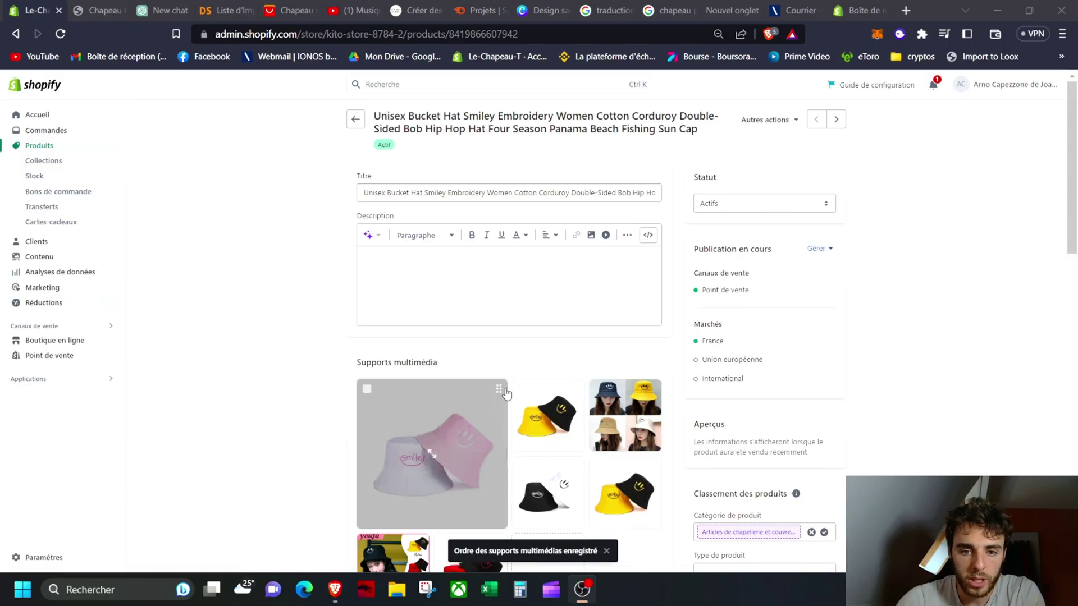
- Review the Unisex Bucket Hat Smiley product's images, price, stock and shipping settings in the Shopify admin
scroll(447, 378, "down", 3)
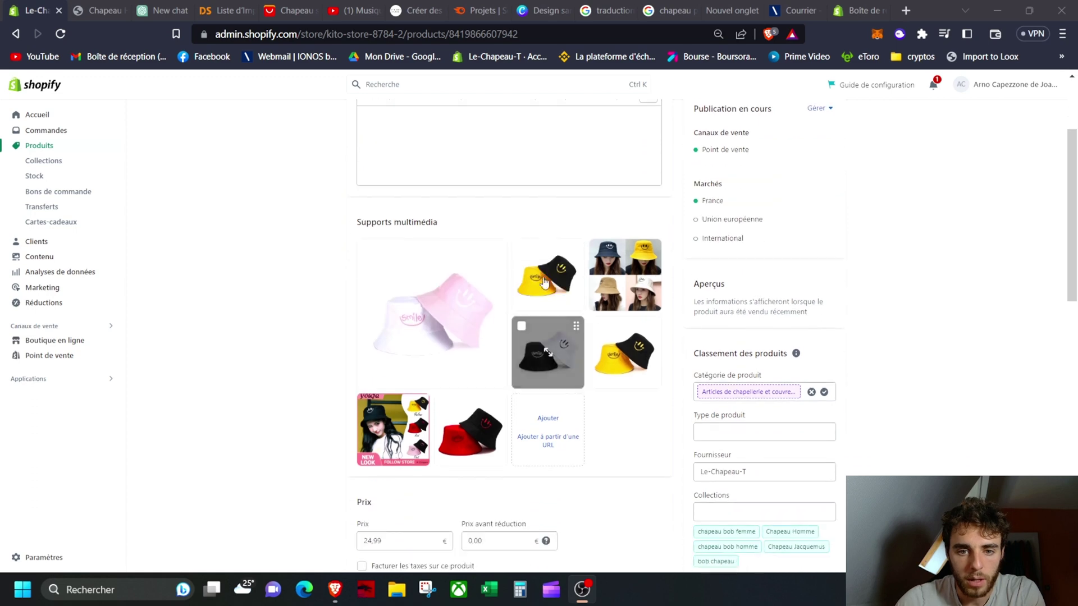
scroll(573, 279, "up", 3)
scroll(460, 331, "down", 12)
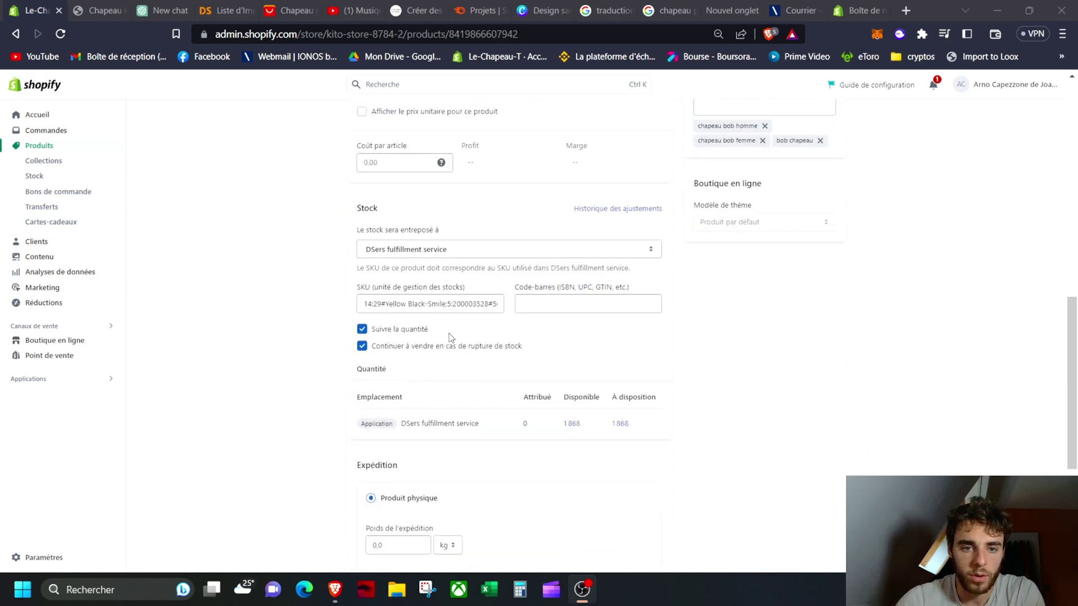
scroll(449, 336, "up", 12)
scroll(460, 339, "down", 4)
scroll(552, 424, "up", 4)
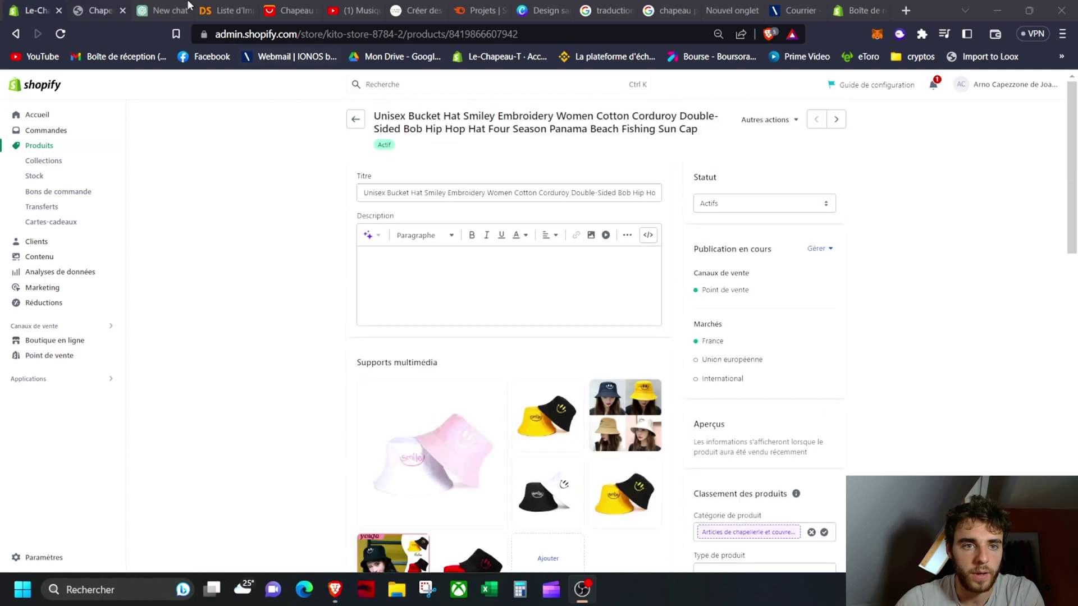
- Switch to Semrush, look up the keyword "chapeau bob" and open the full list of its keyword variations
left_click(481, 10)
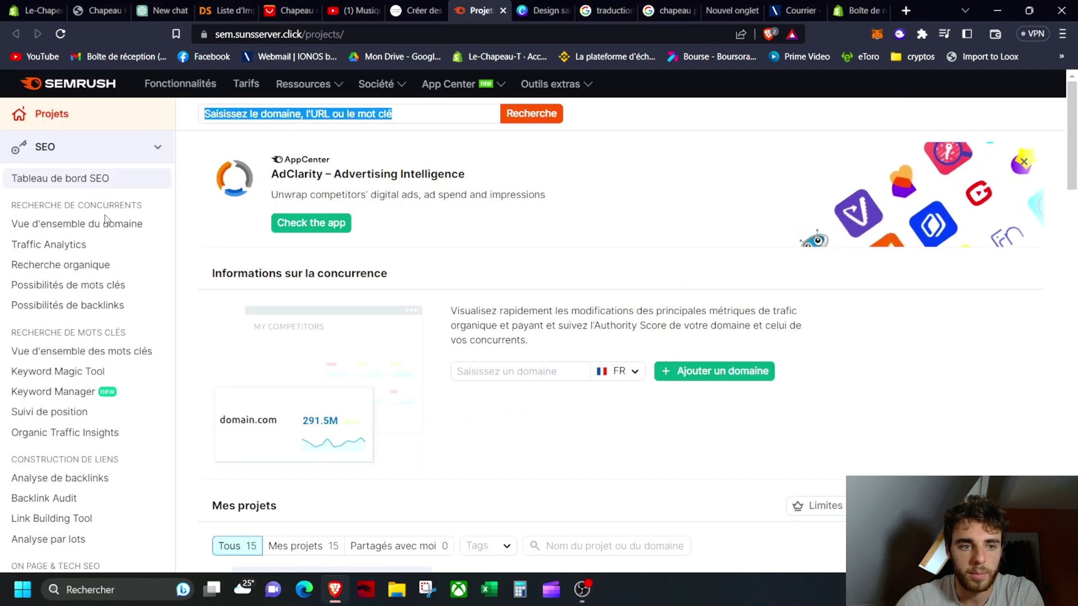
left_click(310, 111)
type("chapeau bob")
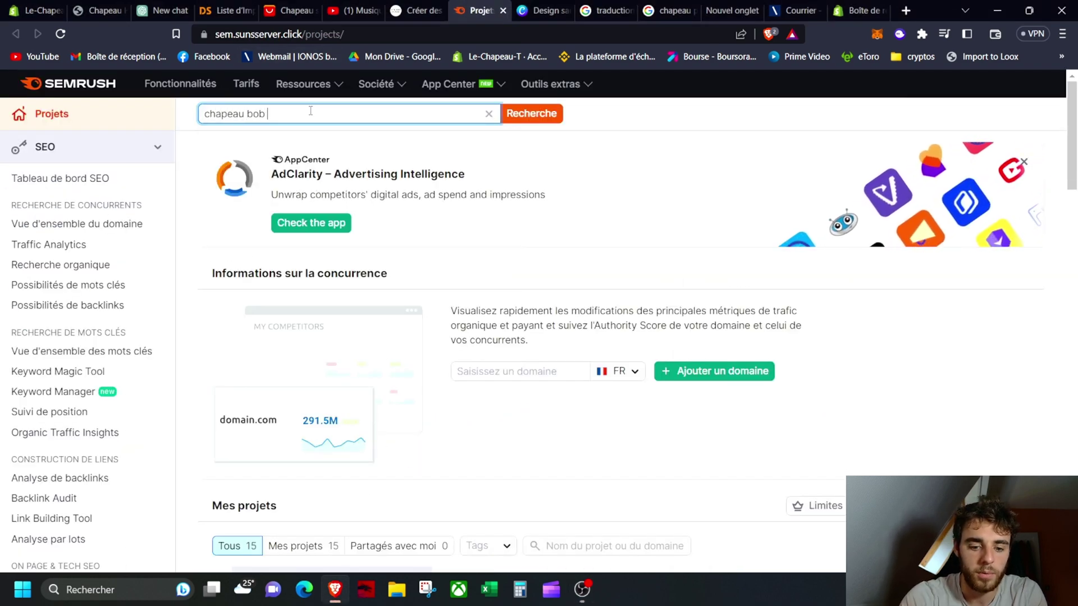
key("Return")
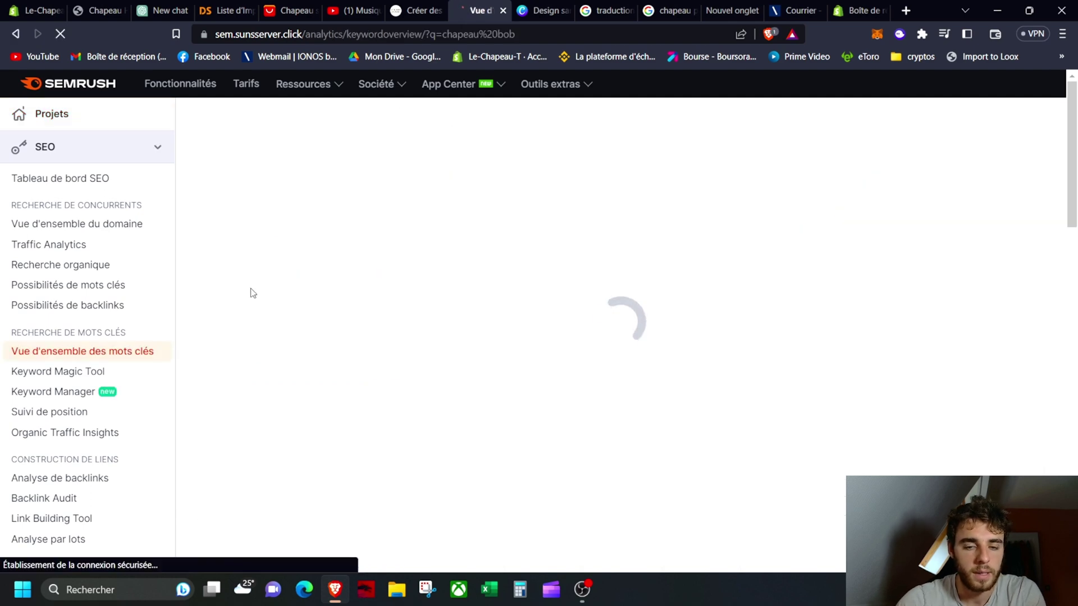
scroll(282, 397, "down", 5)
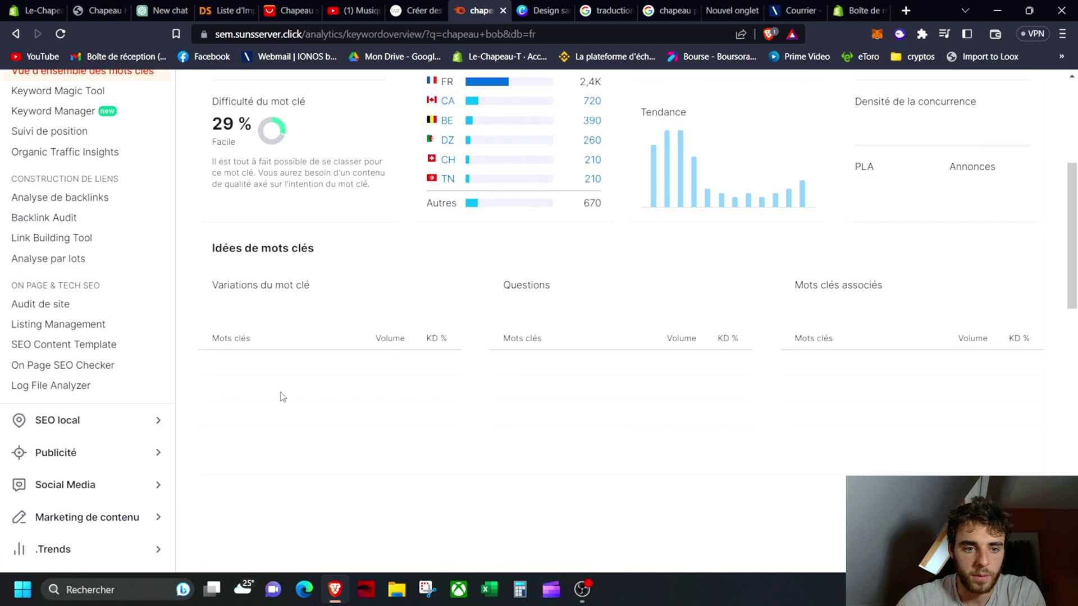
left_click(294, 507)
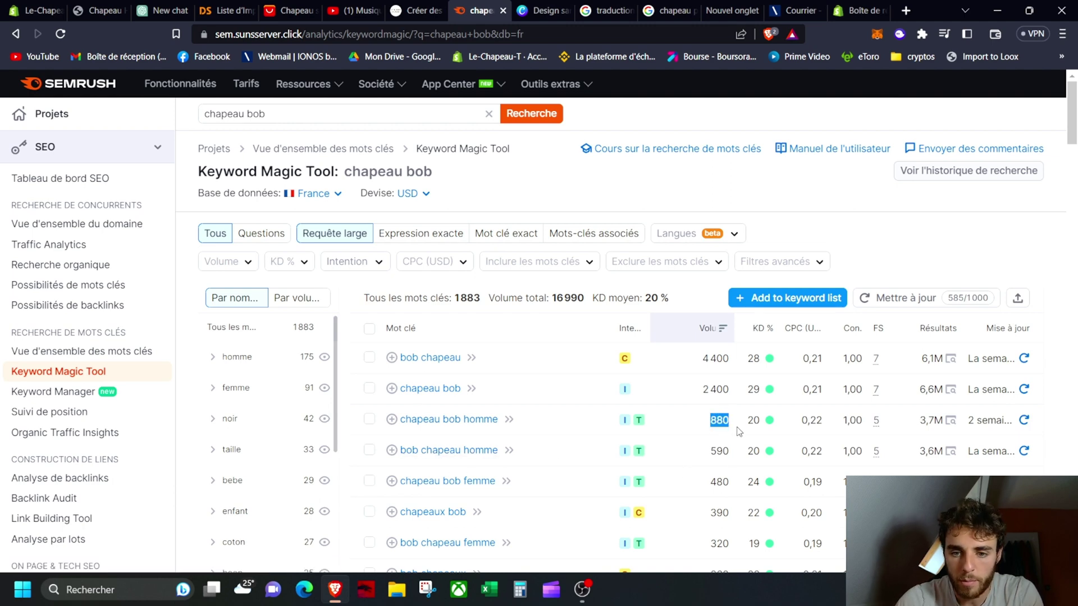
- Review the keyword variations and search the Keyword Magic Tool for "chapeau bob jaune"
scroll(717, 447, "down", 2)
scroll(722, 447, "up", 2)
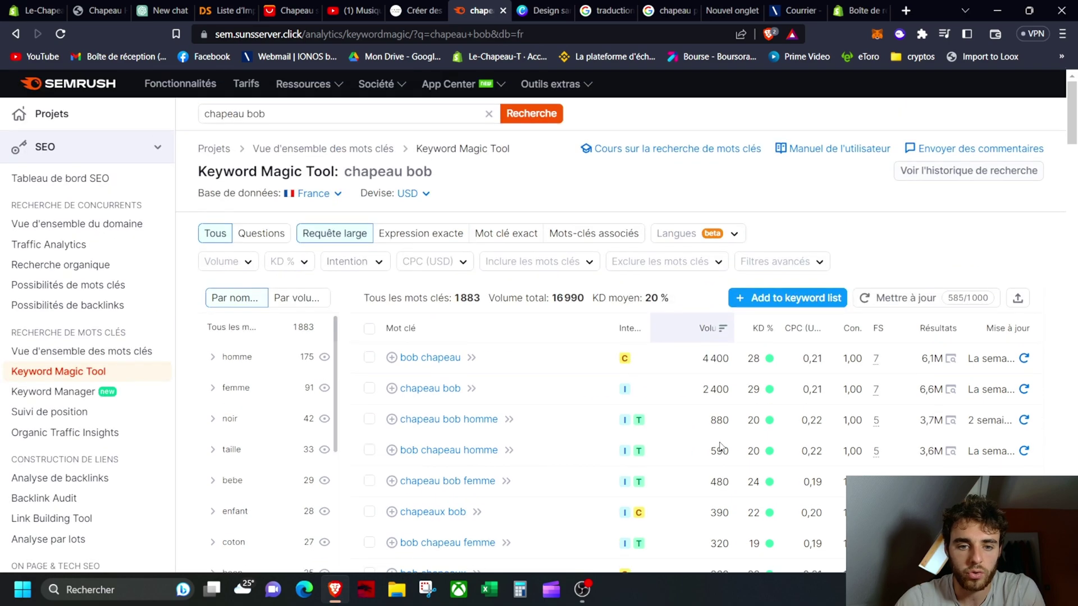
scroll(466, 400, "down", 5)
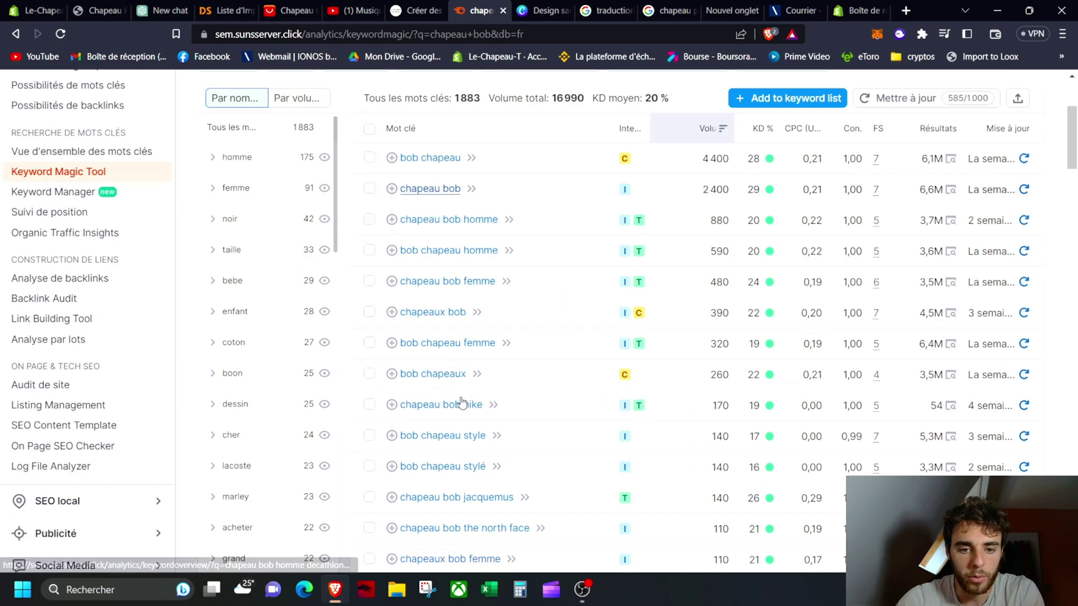
scroll(393, 252, "up", 5)
left_click(335, 115)
type("j")
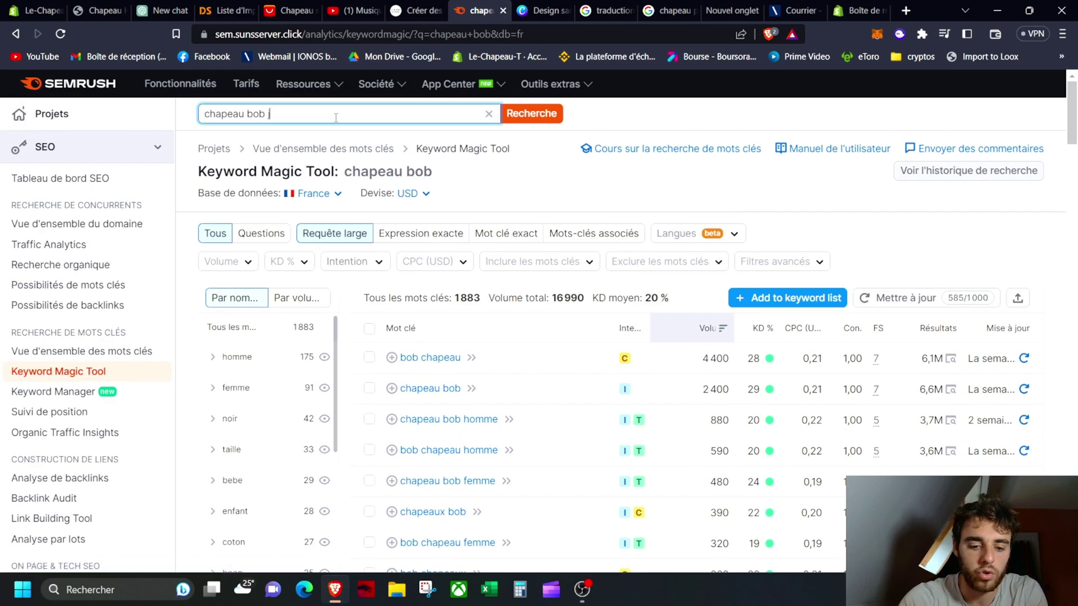
type("aune")
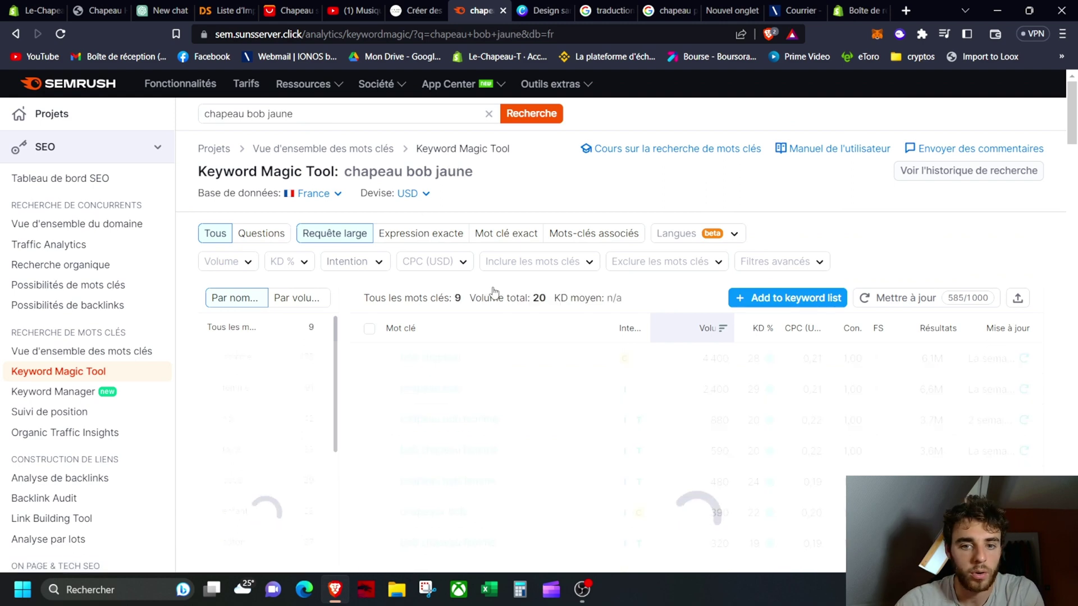
- Copy the keyword "chapeau bob jaune" and send it in the existing ChatGPT conversation to generate its product description
left_click_drag(448, 369, 403, 370)
key("ctrl+c")
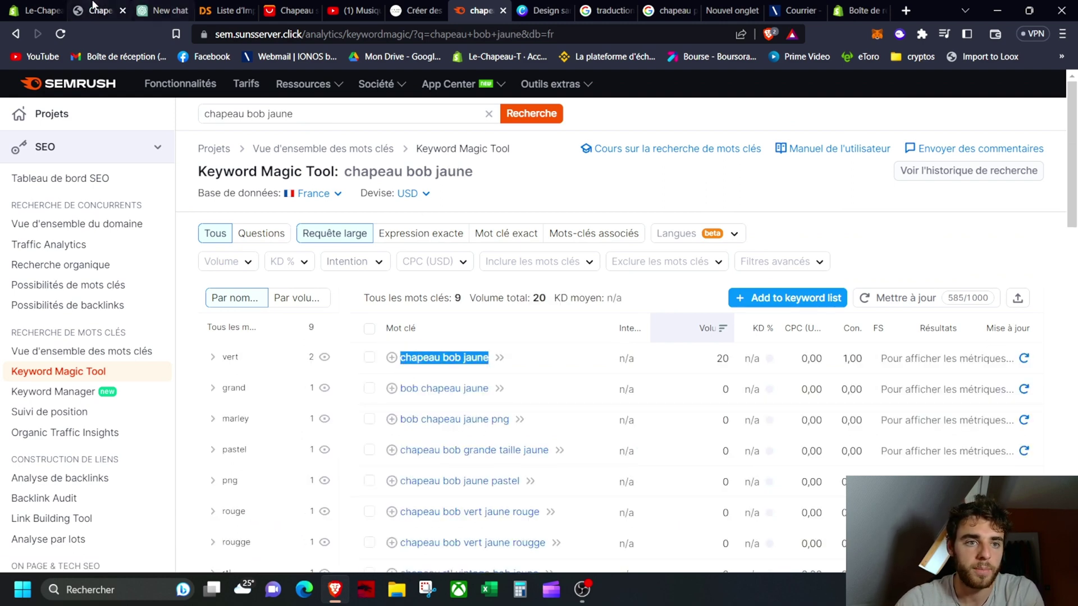
left_click(92, 8)
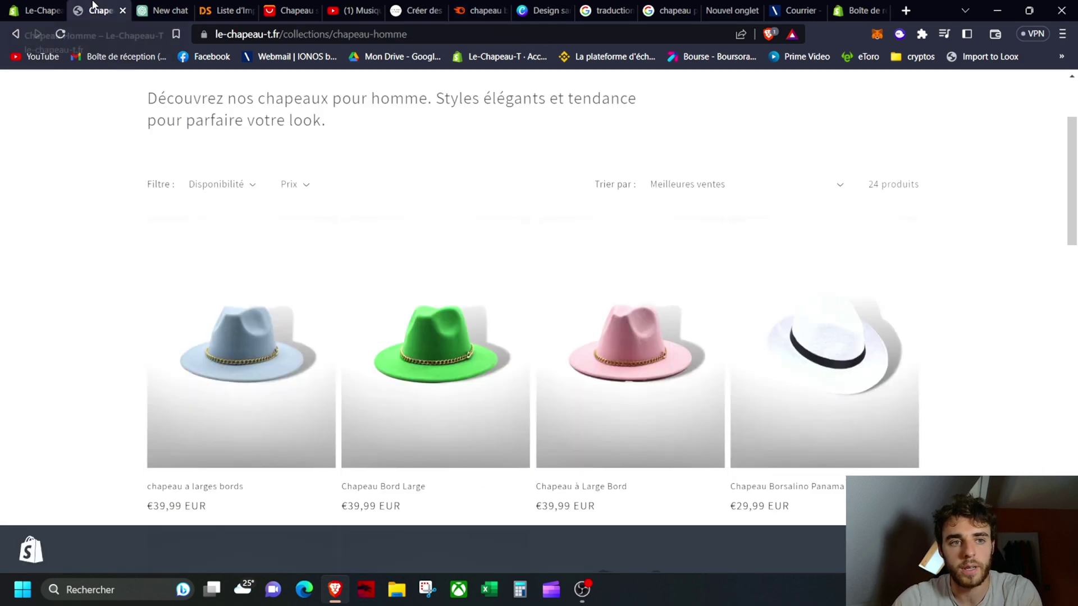
left_click(160, 10)
key("ctrl+v")
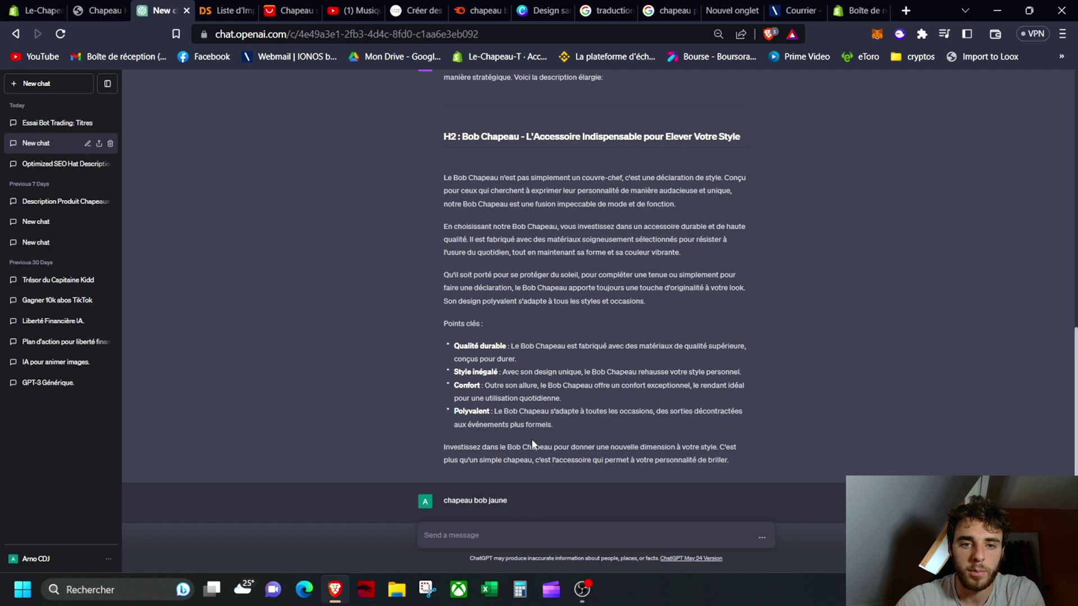
scroll(567, 233, "up", 4)
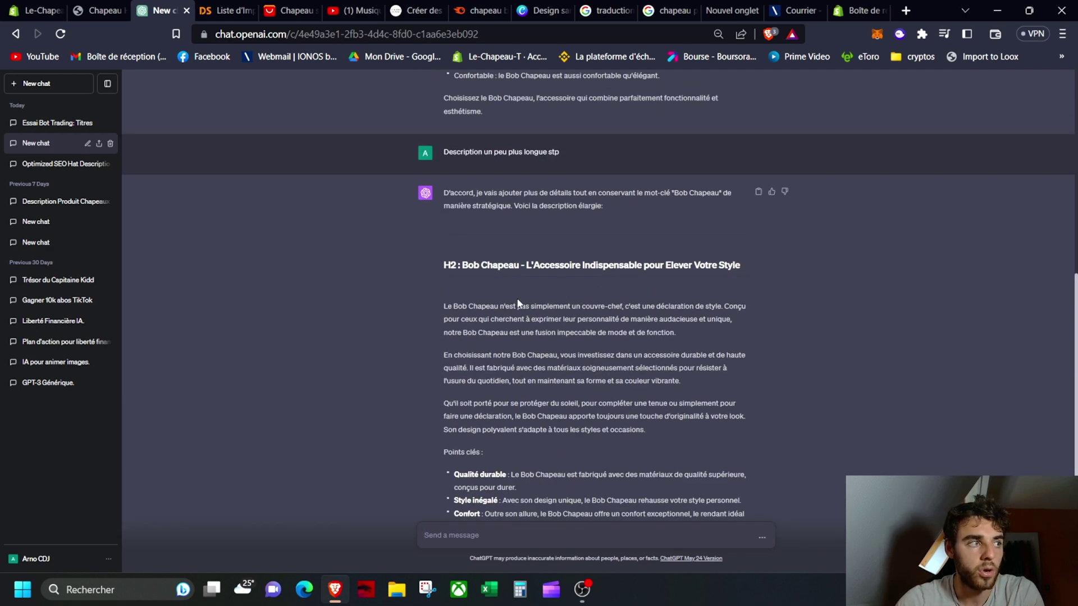
scroll(518, 304, "down", 5)
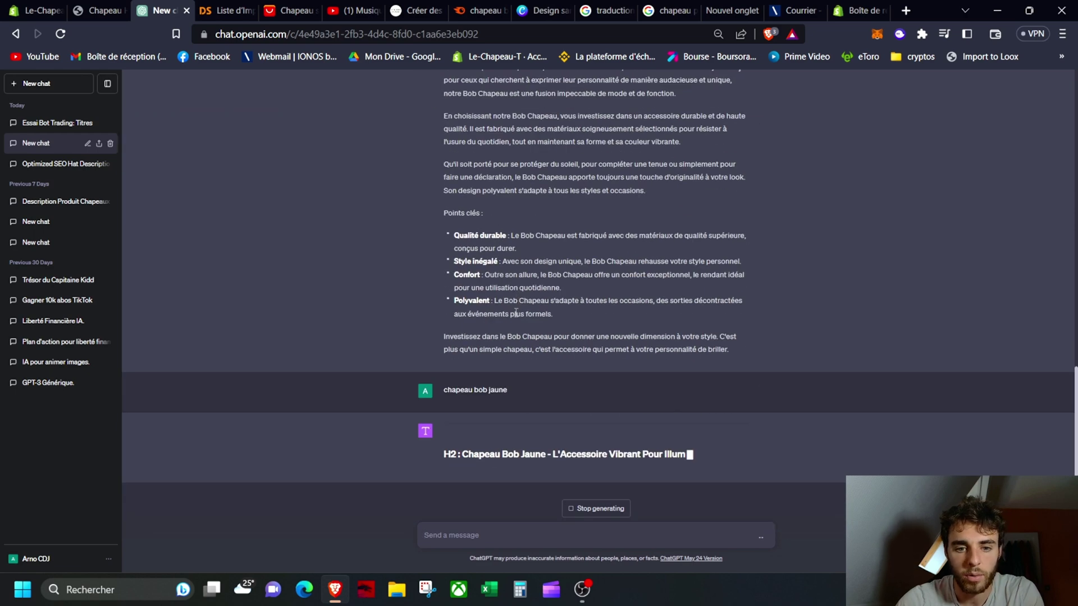
- Close the storefront page and download the product's yellow-and-black hat image to the "Image ^pur boutique" folder, overwriting the existing copy
left_click(100, 10)
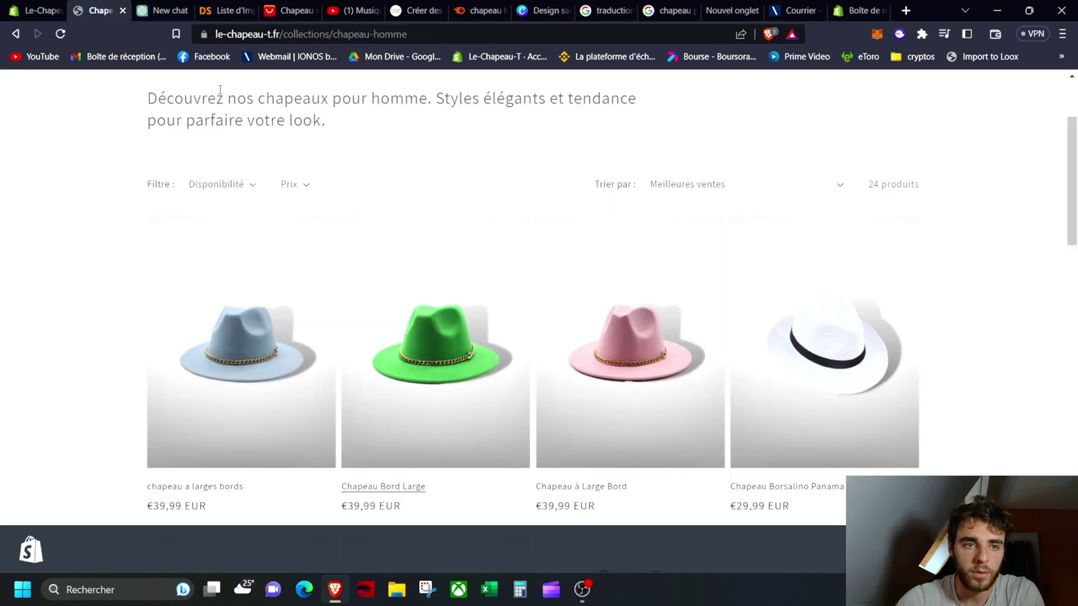
left_click(123, 11)
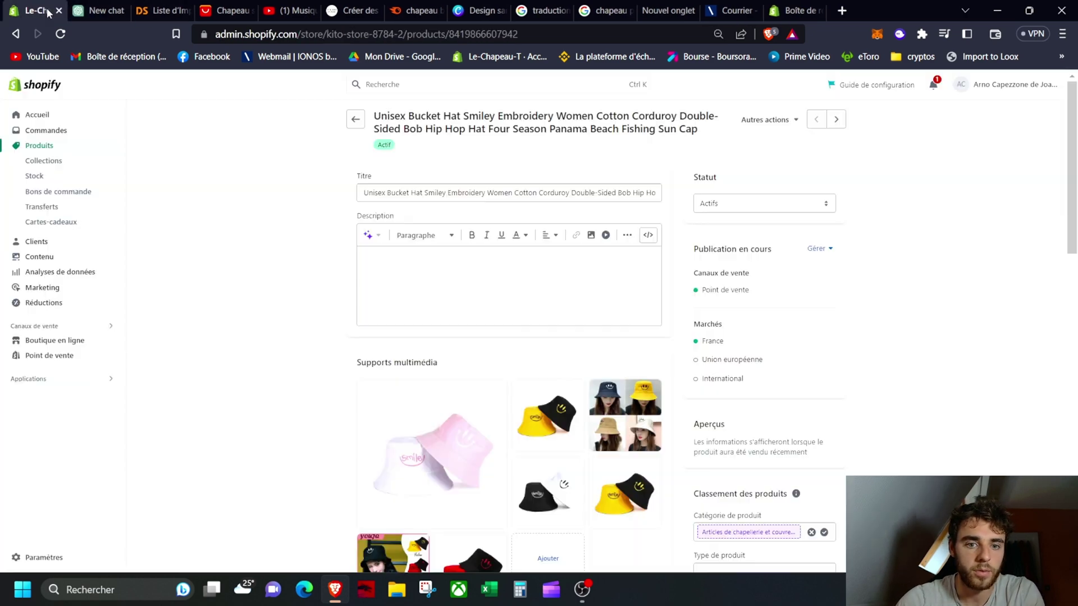
scroll(550, 360, "down", 2)
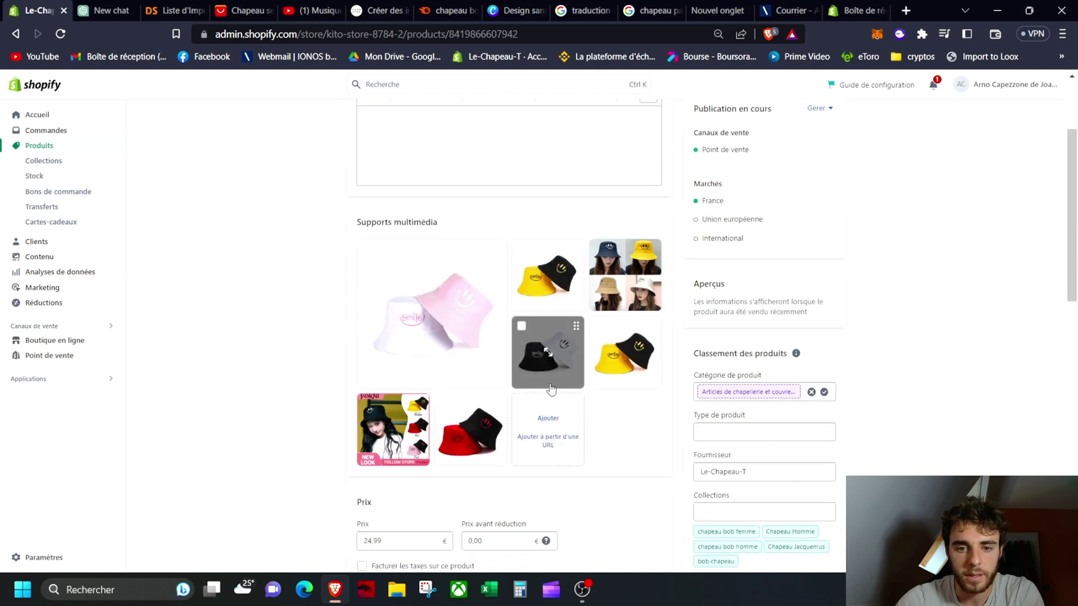
left_click(556, 295)
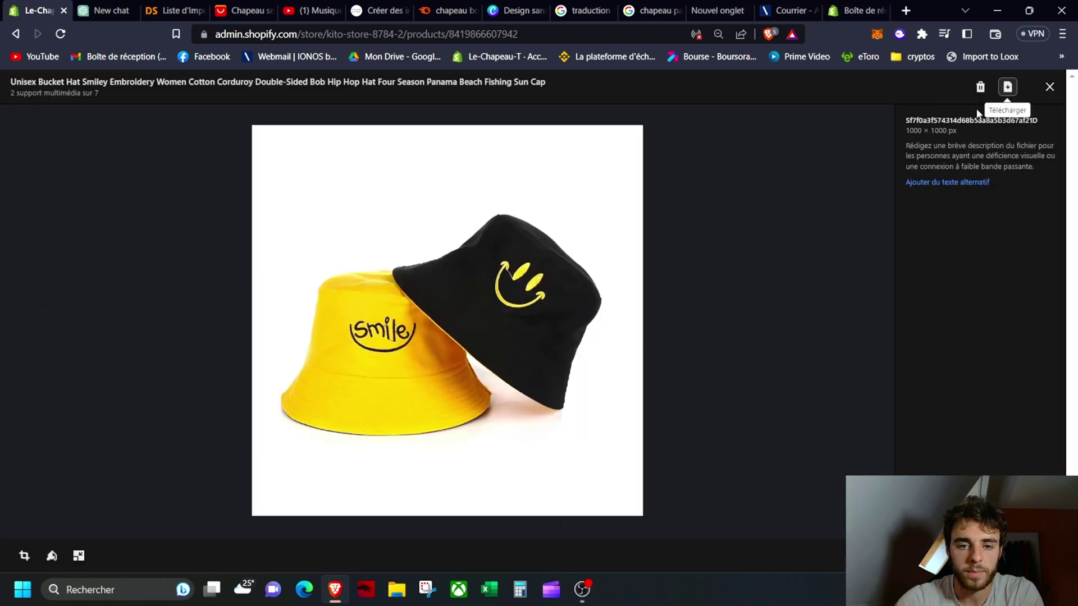
left_click(1018, 94)
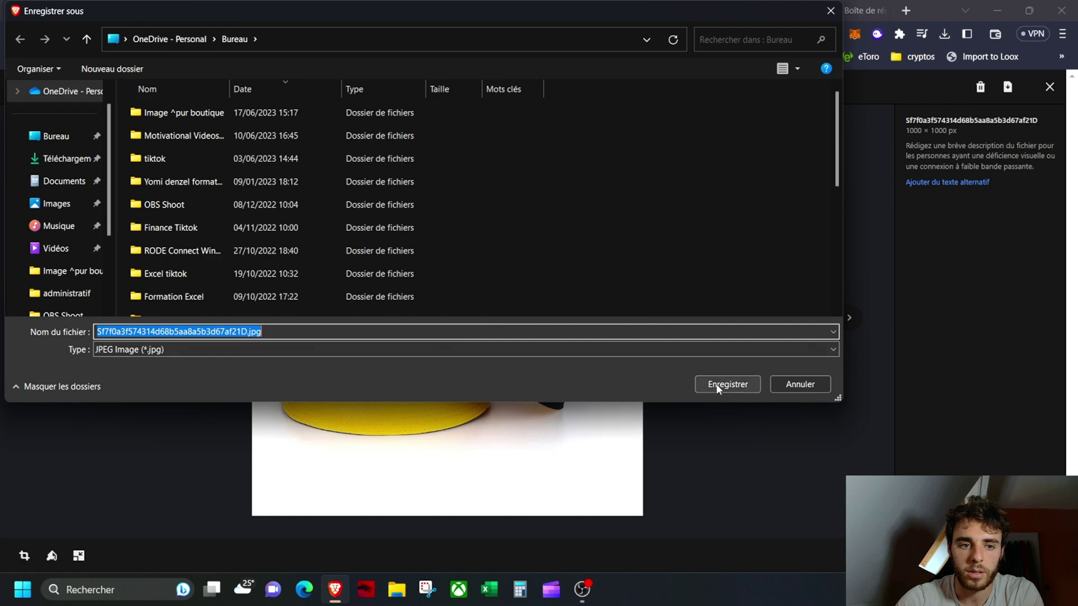
double_click(181, 115)
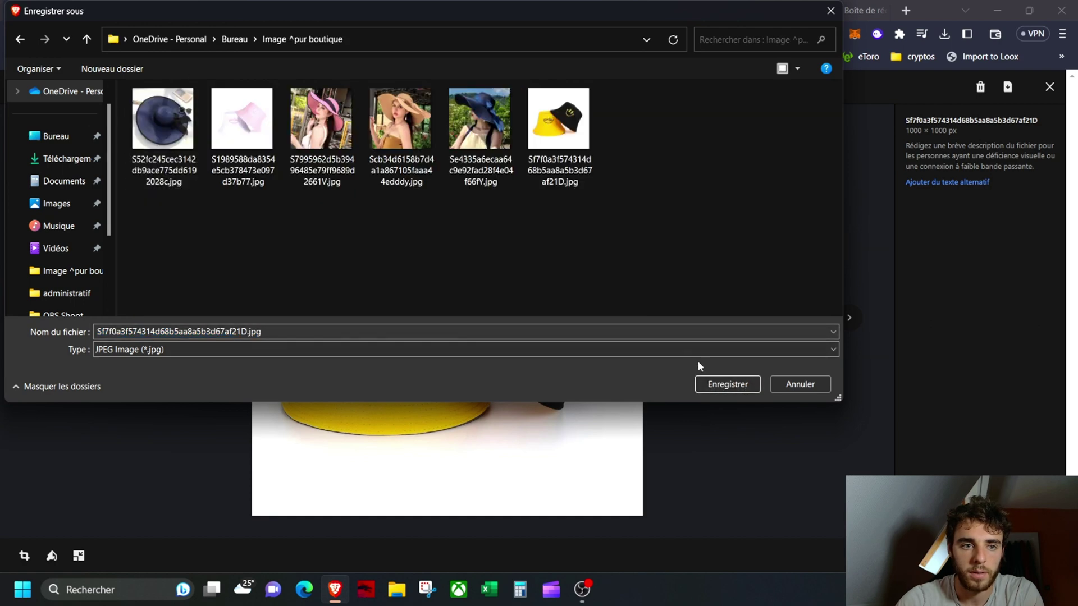
left_click(724, 385)
left_click(583, 298)
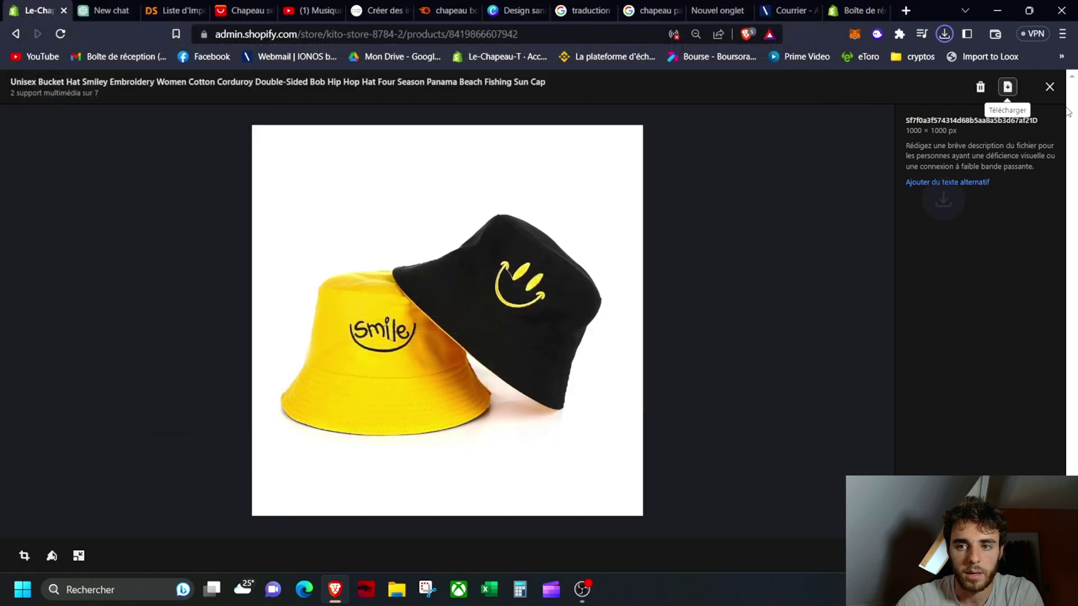
left_click(1049, 87)
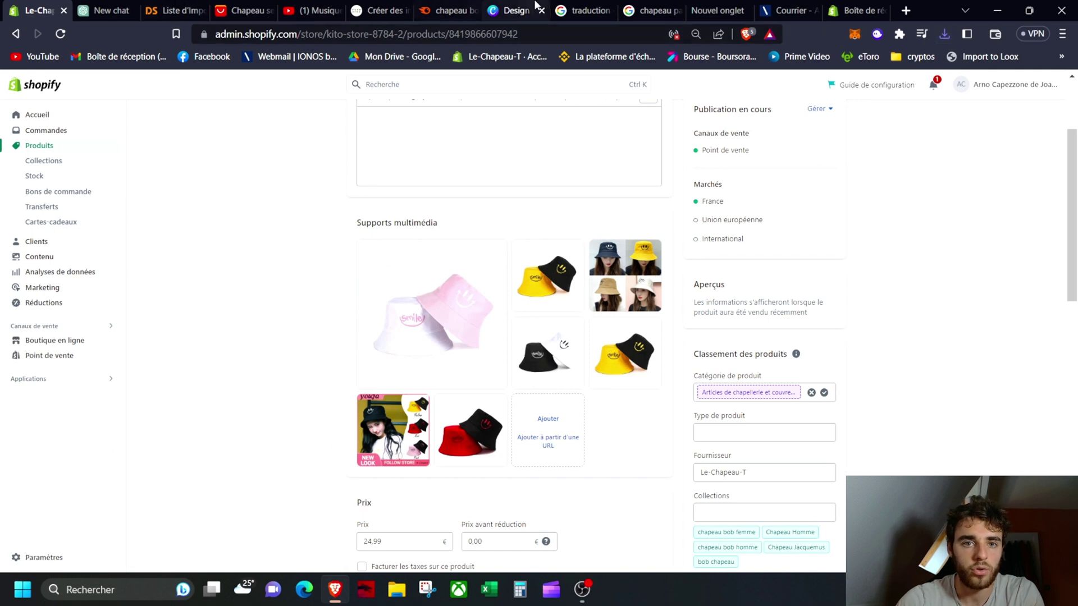
- Switch to the Canva design and delete the pink-and-white bucket hat image from the page
left_click(514, 10)
left_click(697, 326)
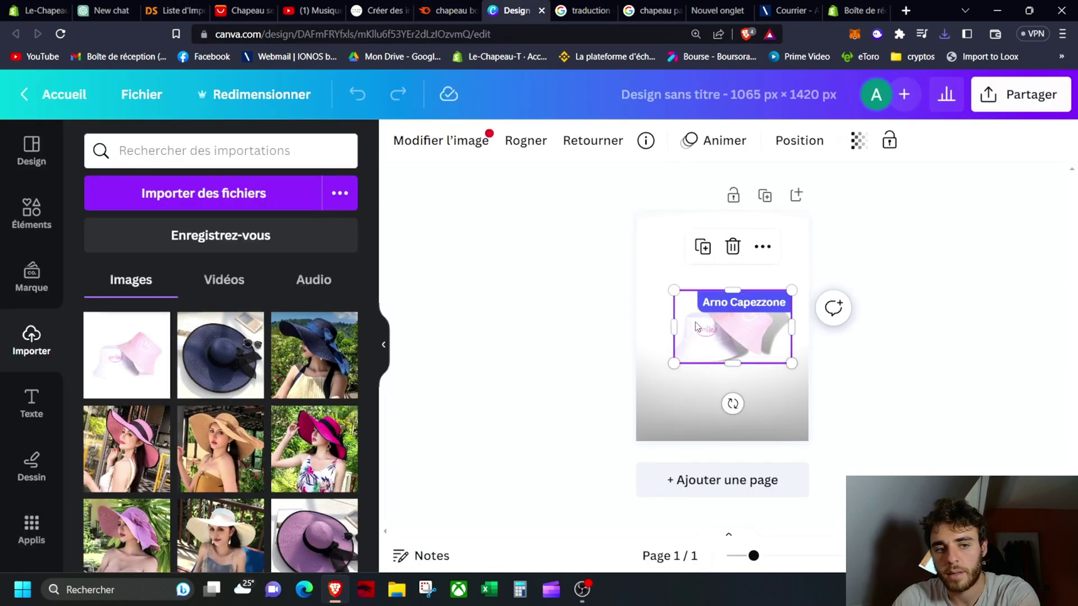
key("Delete")
- Upload the yellow-and-black bucket hat image from the "Image ^pur boutique" folder to Canva
left_click(203, 193)
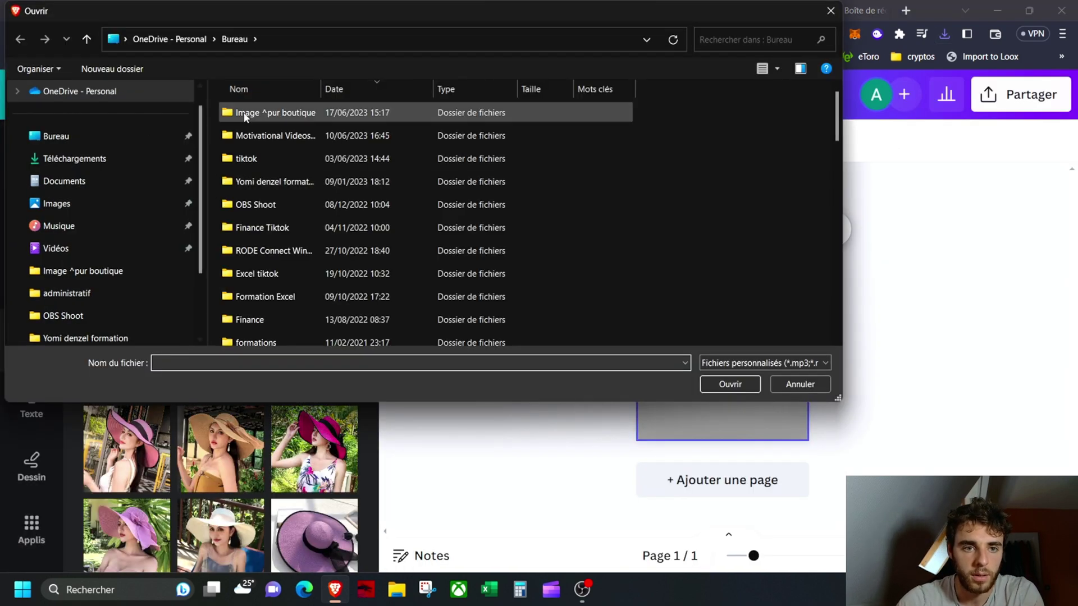
double_click(246, 113)
double_click(409, 233)
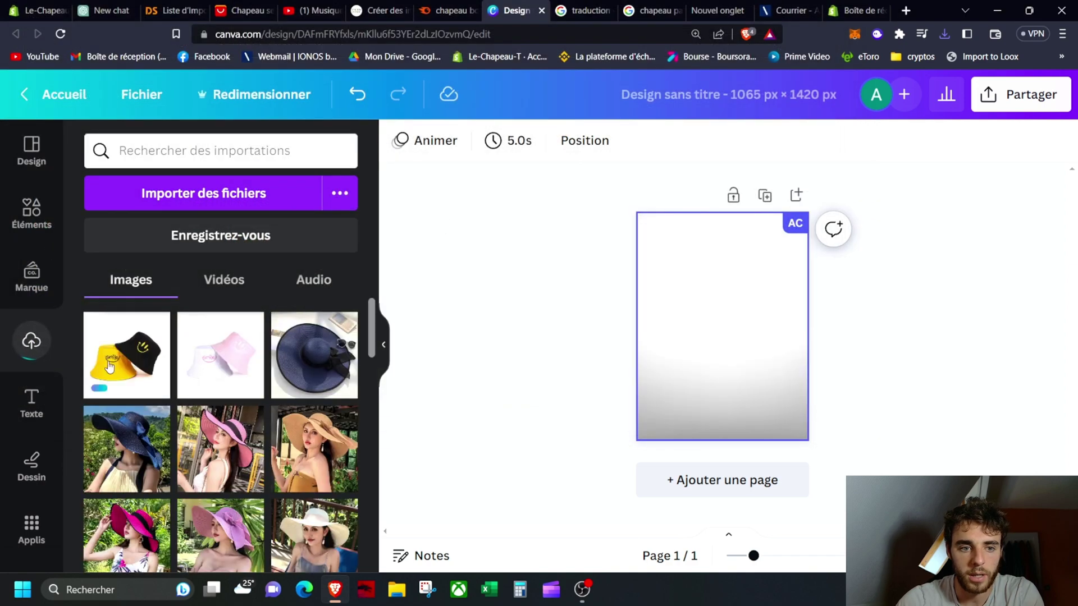
- Place the yellow-and-black hat image on the page at full page width and remove its background
left_click(109, 366)
left_click_drag(666, 270, 636, 240)
left_click(440, 141)
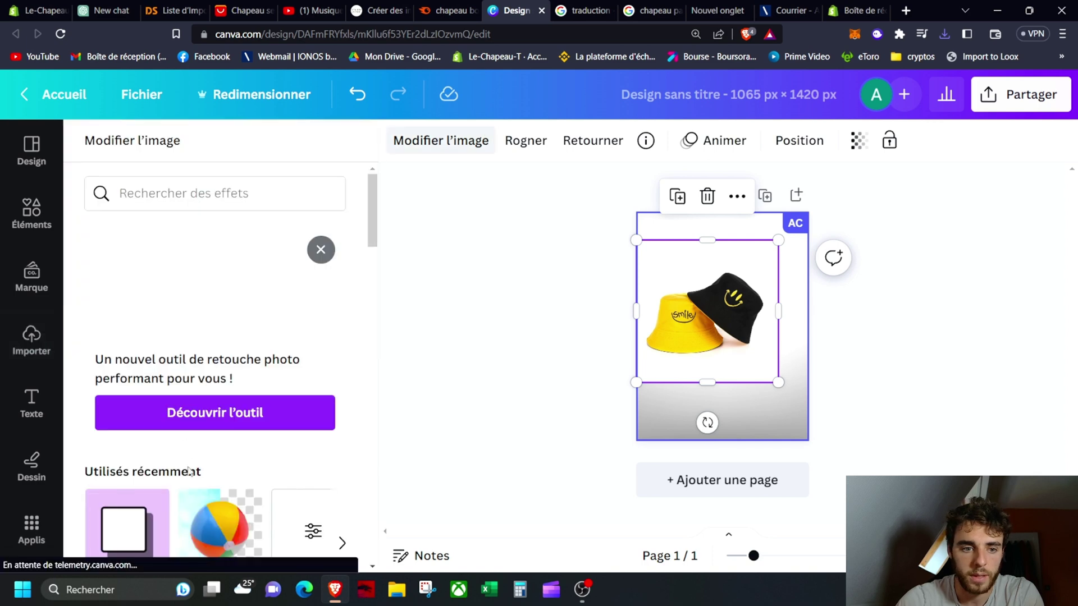
left_click(218, 528)
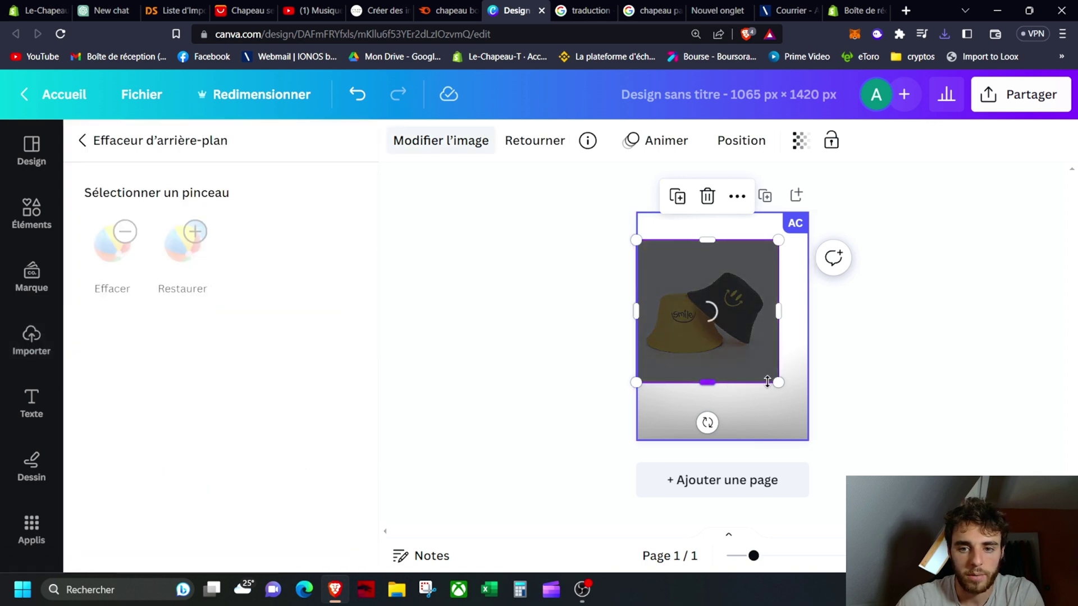
left_click_drag(779, 383, 809, 413)
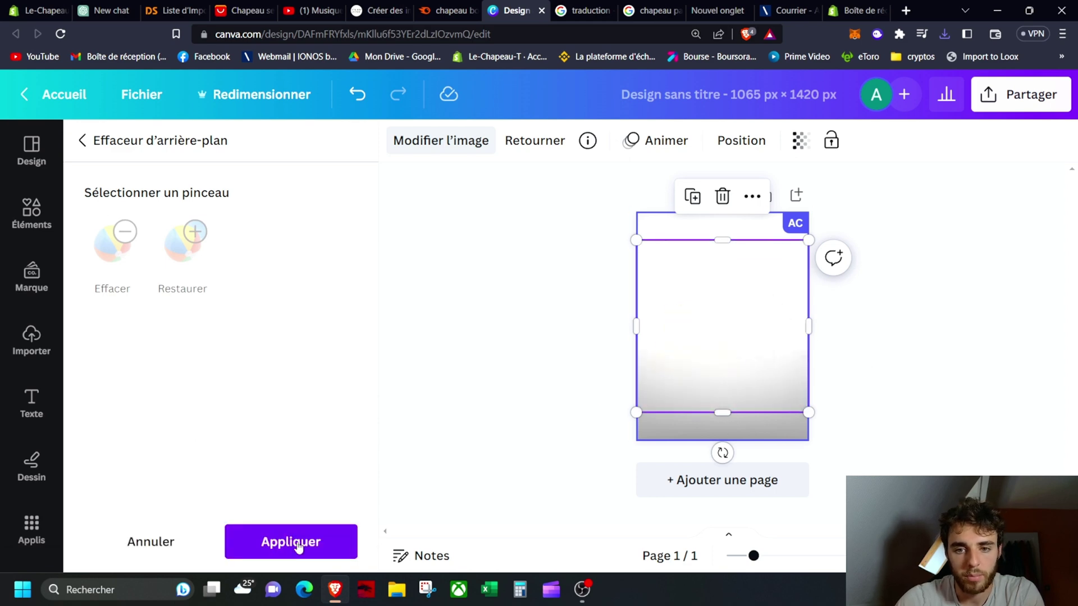
left_click(299, 542)
- Apply the "Arrière-plan" shadow effect to the cut-out hat image
left_click(133, 528)
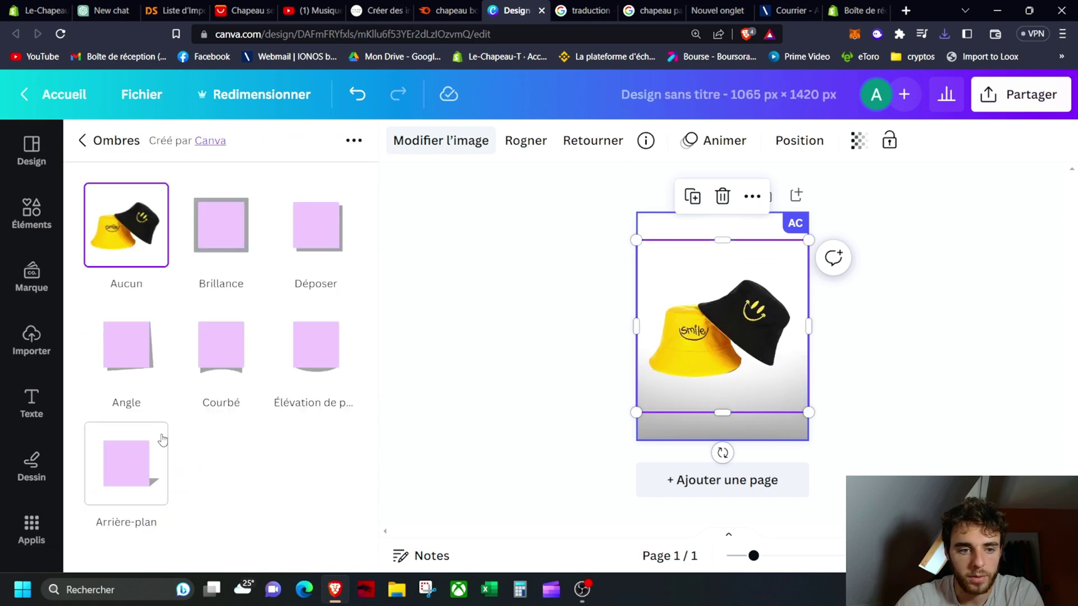
left_click(130, 465)
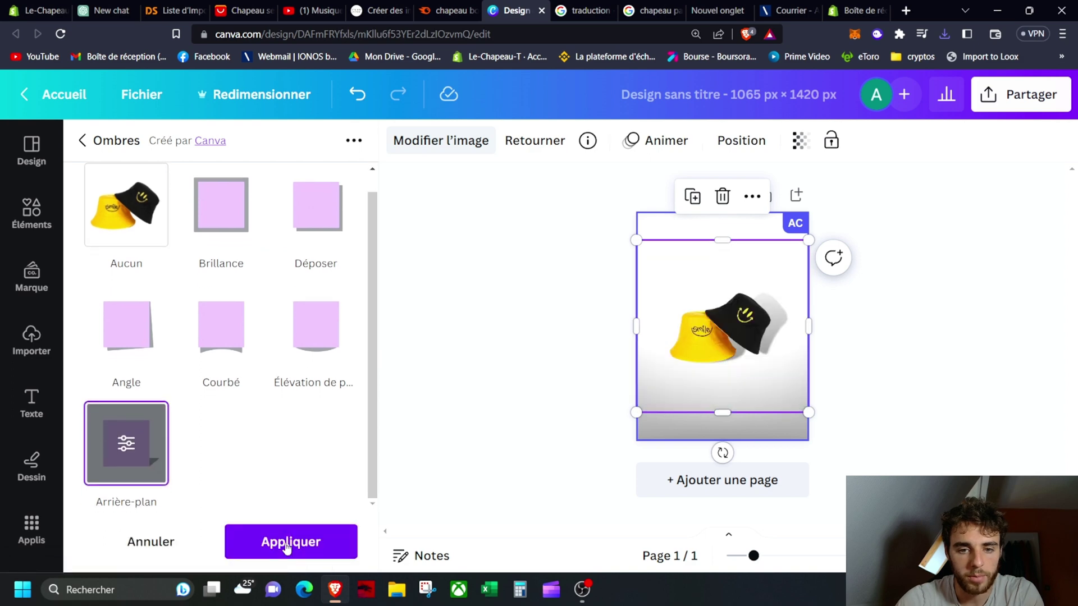
left_click(288, 543)
- Copy the generated "Chapeau Bob Jaune" description from ChatGPT, from its heading text onward, and paste it into the Shopify product description
left_click(108, 10)
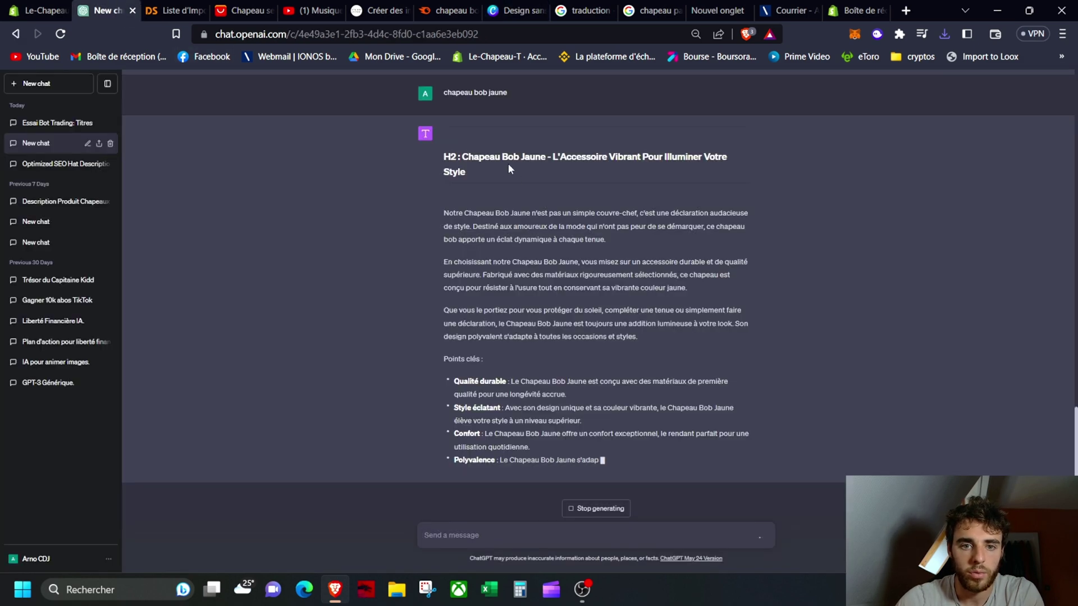
left_click_drag(465, 159, 749, 479)
key("ctrl+1")
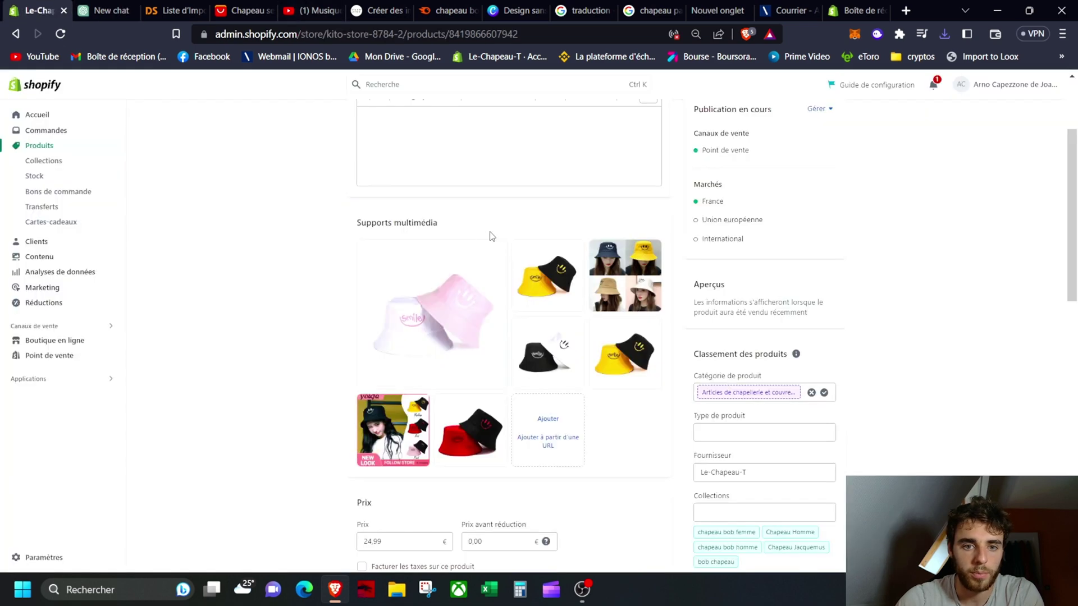
scroll(491, 235, "up", 2)
left_click(404, 213)
key("ctrl+v")
- Replace the product title with "Chapeau Bob Jaune", using the keyword from the ChatGPT conversation
left_click(413, 122)
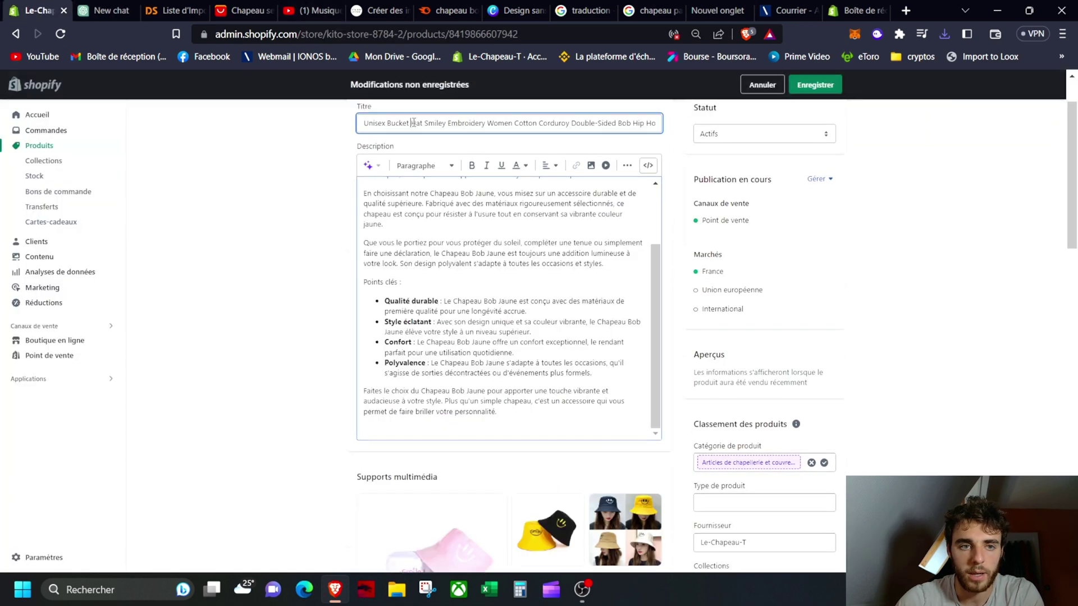
key("ctrl+a")
key("ctrl+2")
scroll(461, 151, "up", 1)
double_click(498, 127)
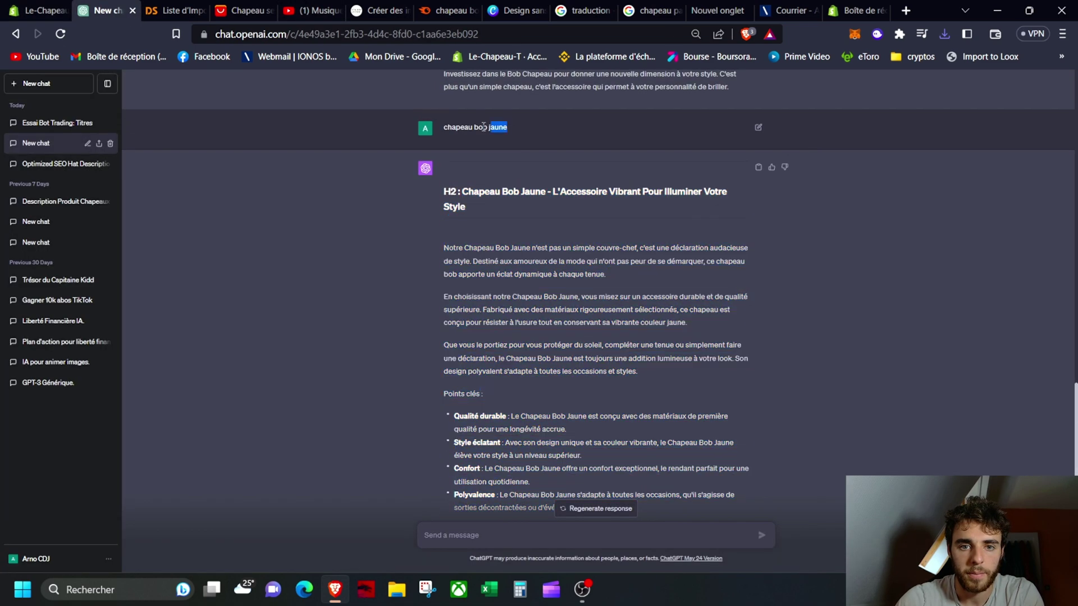
left_click(38, 8)
left_click(375, 126)
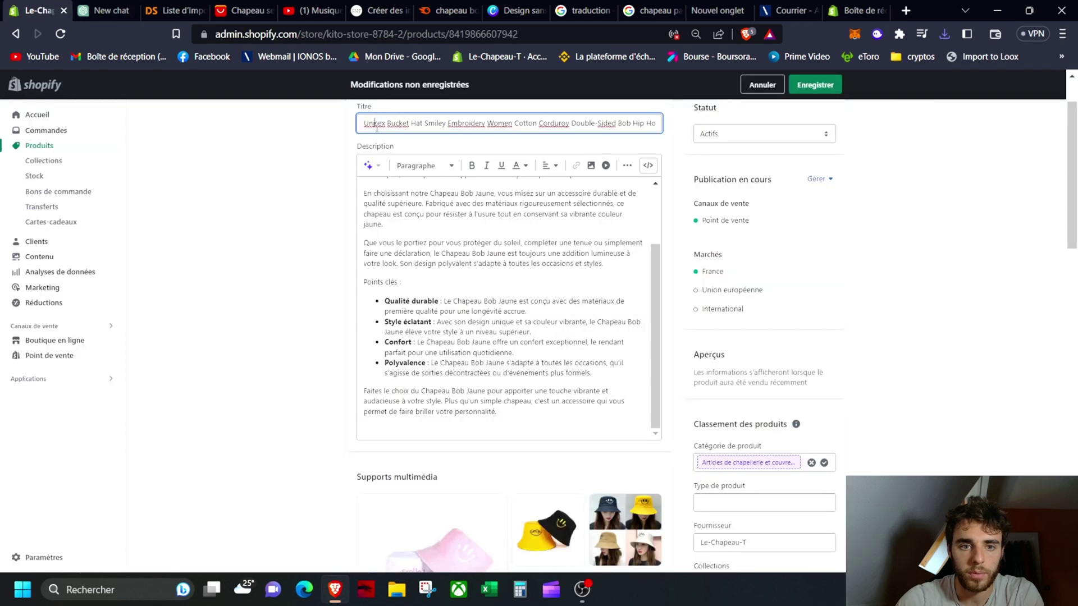
key("ctrl+a")
type("chapeau bob jaune")
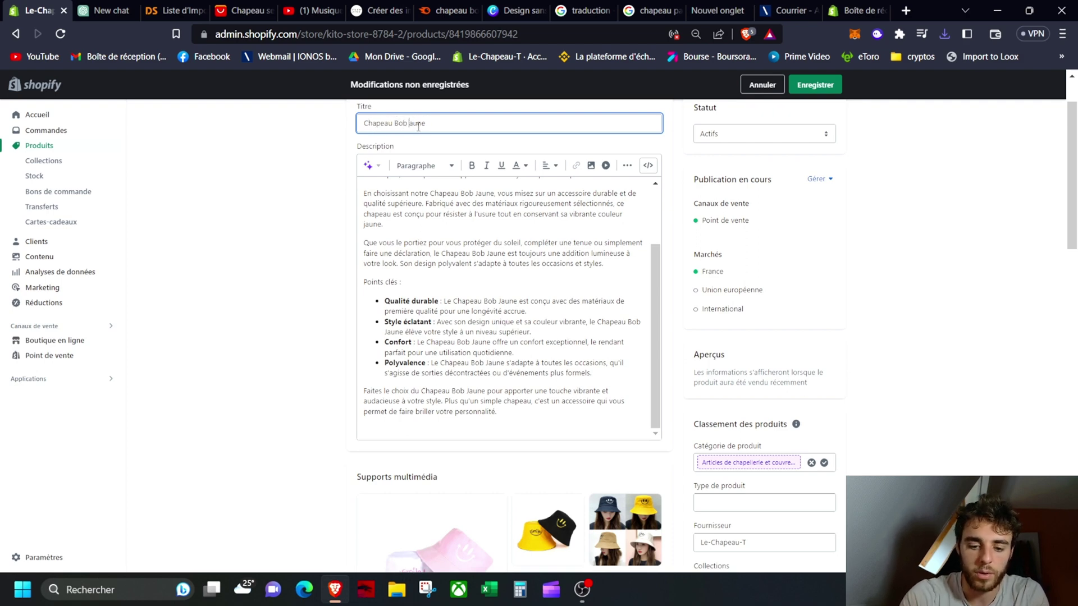
scroll(458, 310, "down", 1)
scroll(457, 310, "up", 2)
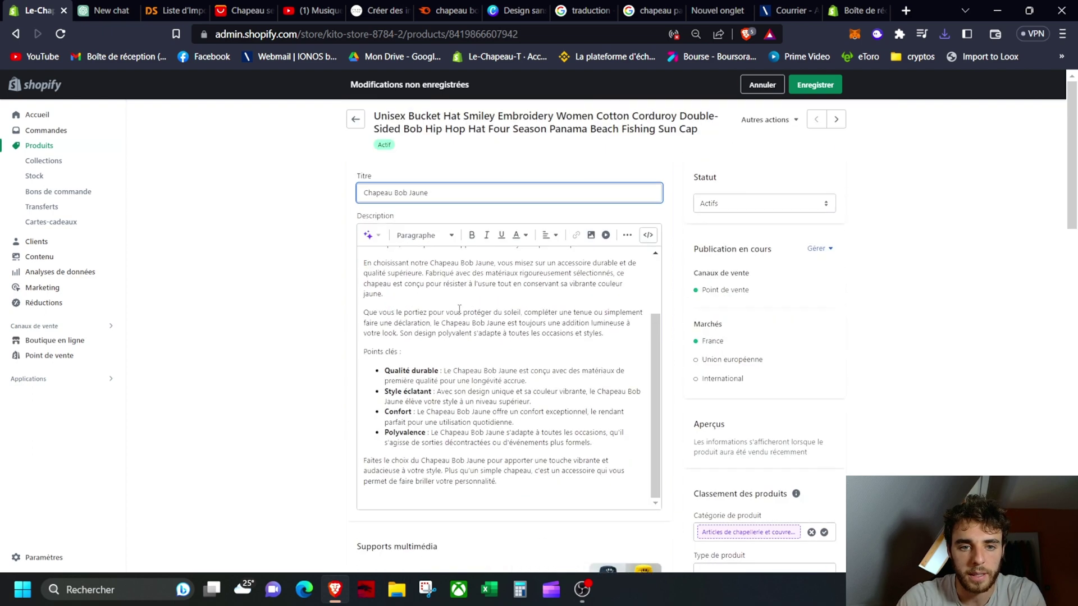
- Replace the meta description with the description's first two sentences, from "Notre Chapeau Bob Jaune" to "démarquer."
left_click(457, 312)
scroll(457, 311, "up", 1)
scroll(370, 307, "up", 1)
left_click_drag(365, 303, 406, 324)
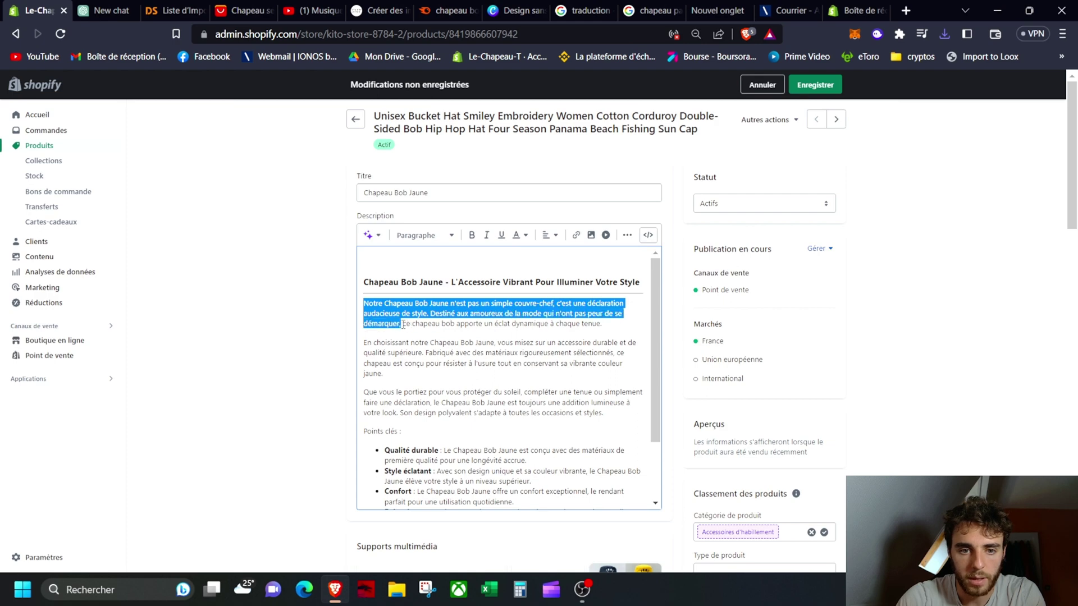
scroll(402, 324, "down", 15)
left_click(555, 425)
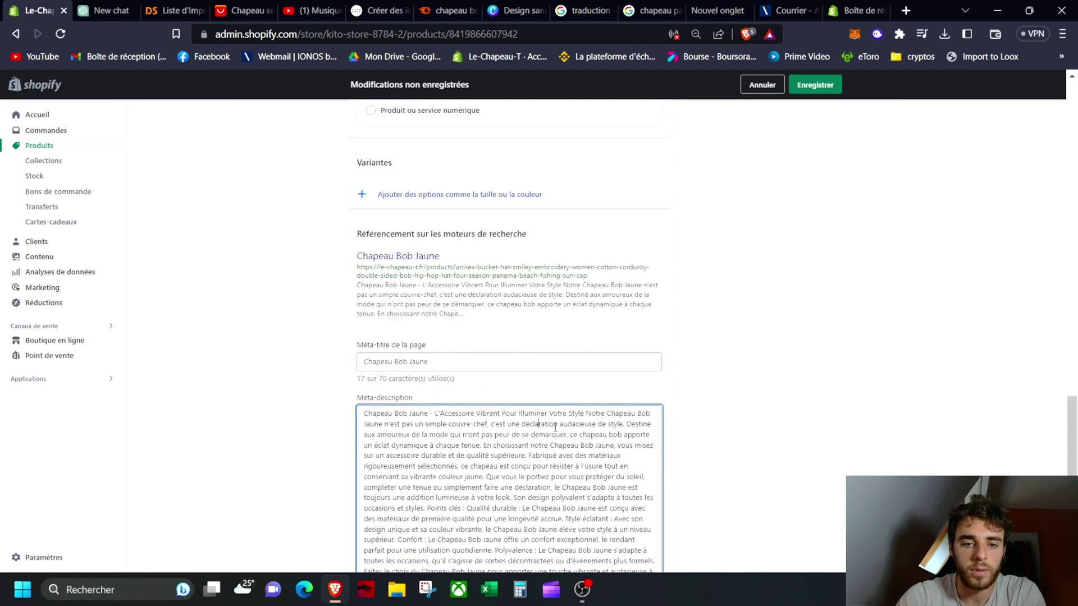
key("ctrl+a")
type("Notre Chapeau Bob Jaune n'est pas un simple couvre-chef, c'est une déclaration audacieuse de style. Destiné aux amoureux de la mode qui n'ont pas peur de se démarquer.")
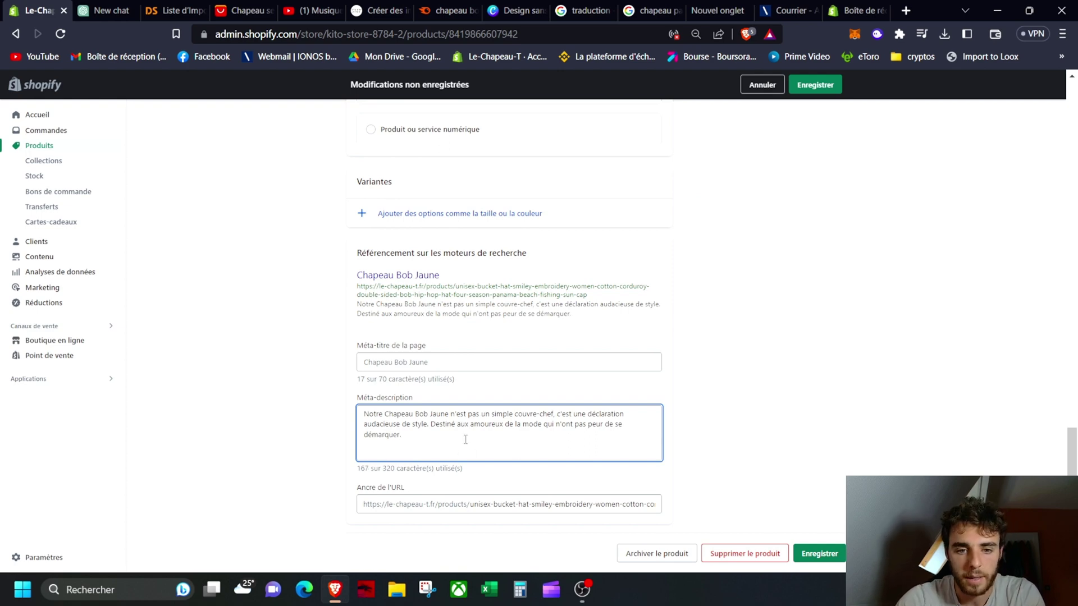
- Set the product's URL handle to "chapeau-bob-jaune", keep the redirect from the old address, and save the product
triple_click(583, 505)
type("chapeau-bob-jaune")
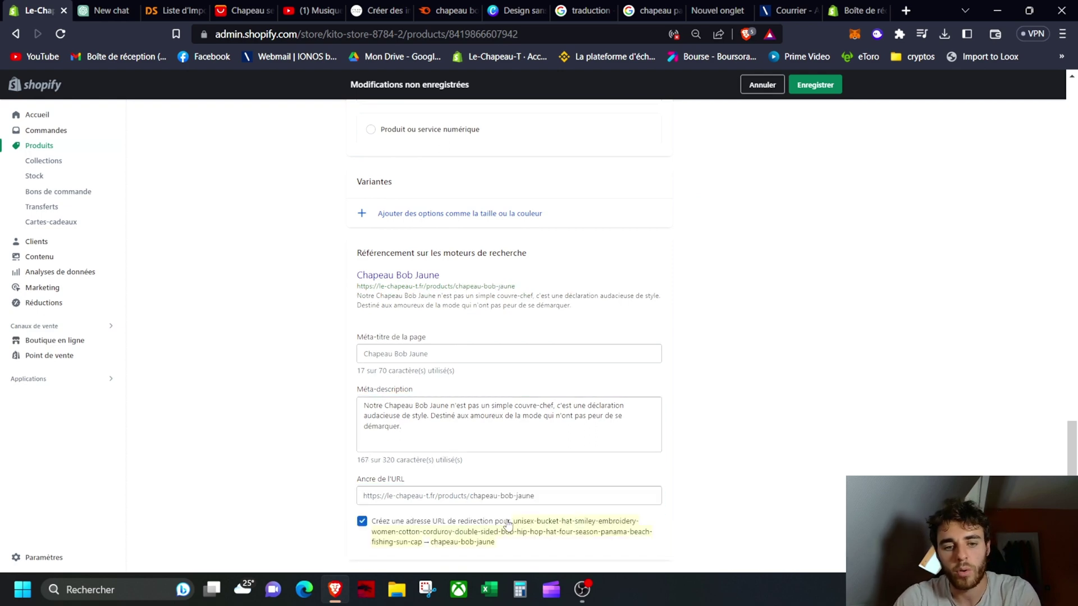
scroll(548, 528, "up", 1)
scroll(548, 528, "down", 2)
left_click(828, 550)
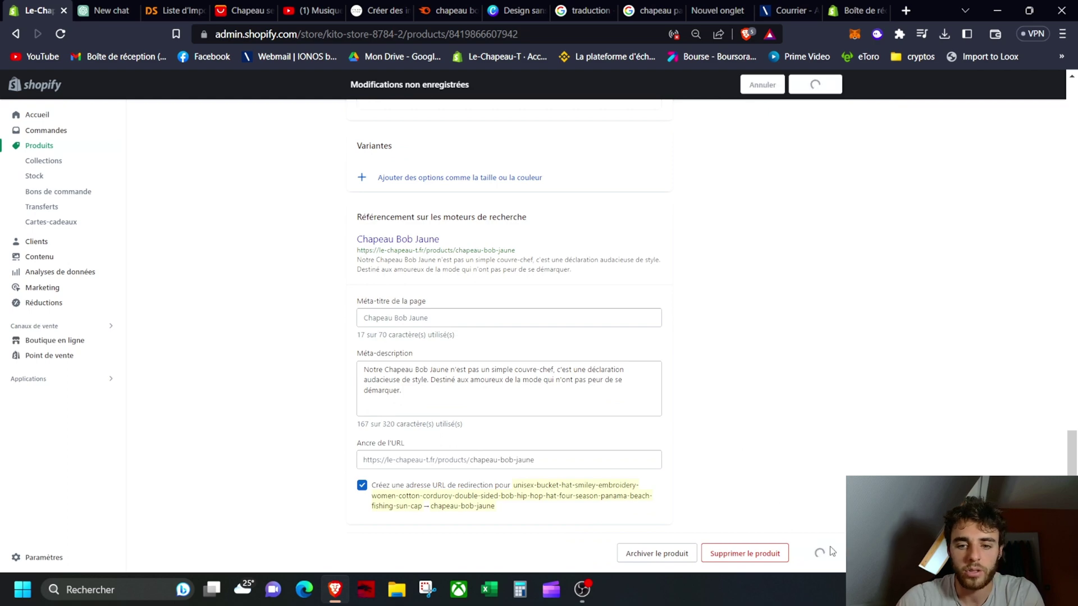
- Select all seven images in the product's media section and delete them
scroll(513, 415, "up", 2)
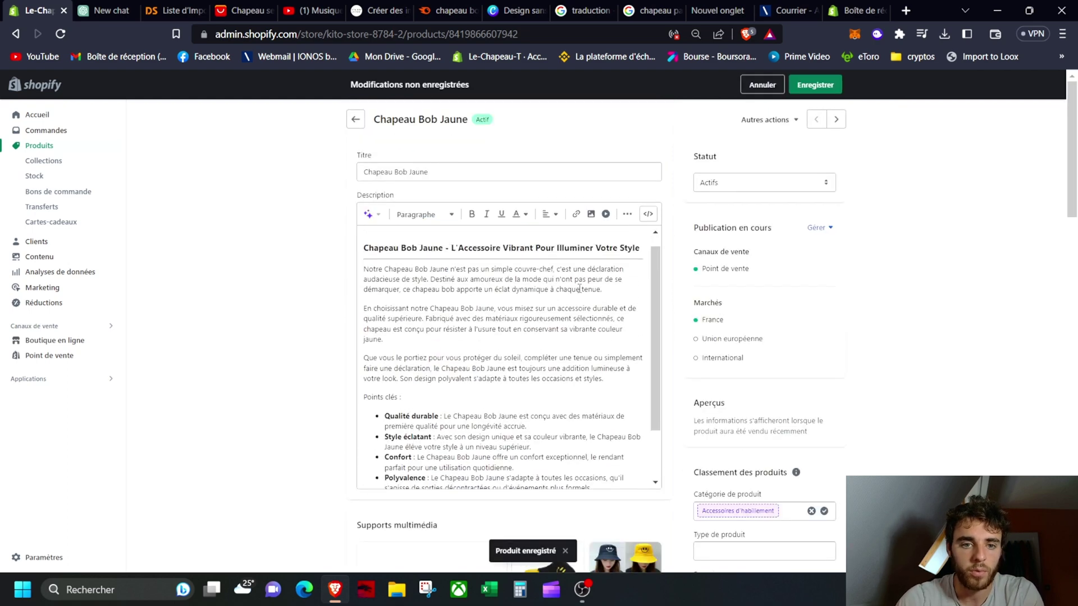
scroll(513, 415, "down", 2)
scroll(513, 415, "down", 5)
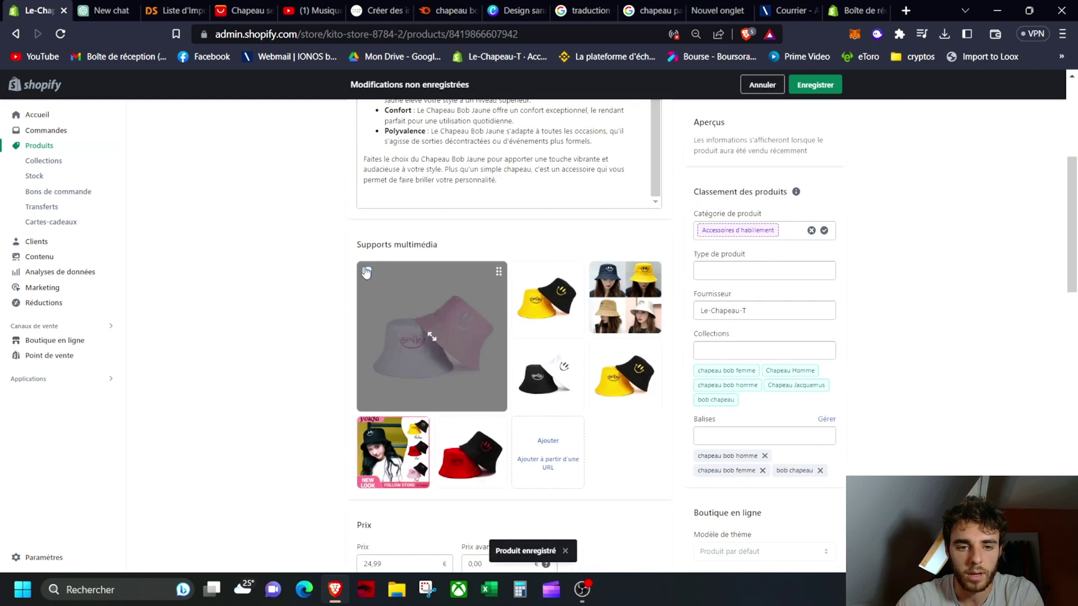
left_click(366, 271)
left_click(367, 425)
left_click(443, 426)
left_click(521, 349)
left_click(521, 272)
left_click(598, 271)
left_click(598, 348)
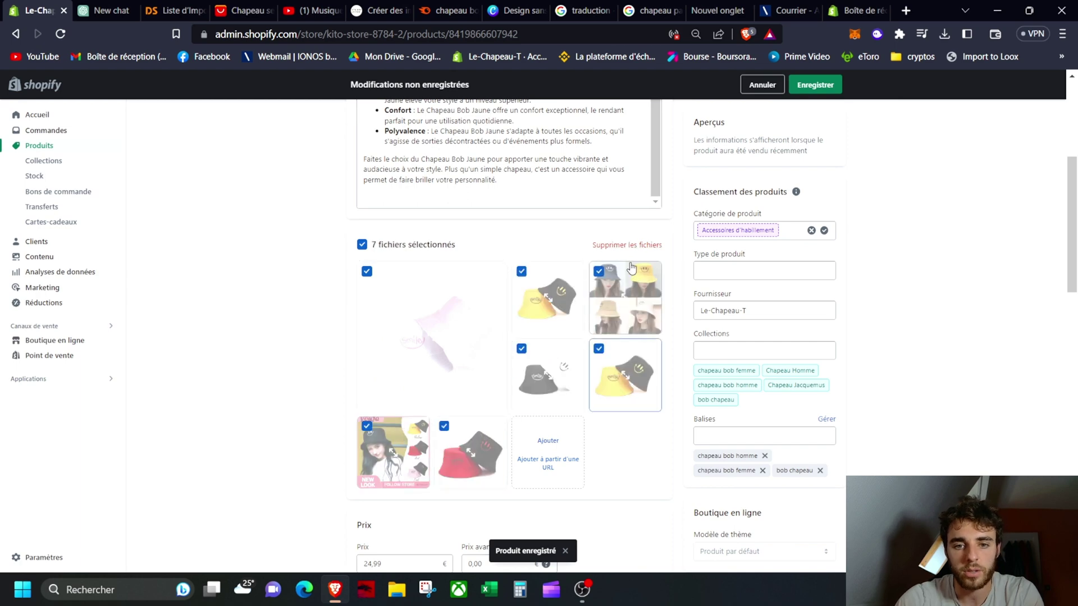
left_click(627, 245)
left_click(658, 355)
- Open the product's media file chooser, switch to Canva and download the design as "Design sans titre (5).png" to the "Image ^pur boutique" folder
left_click(468, 289)
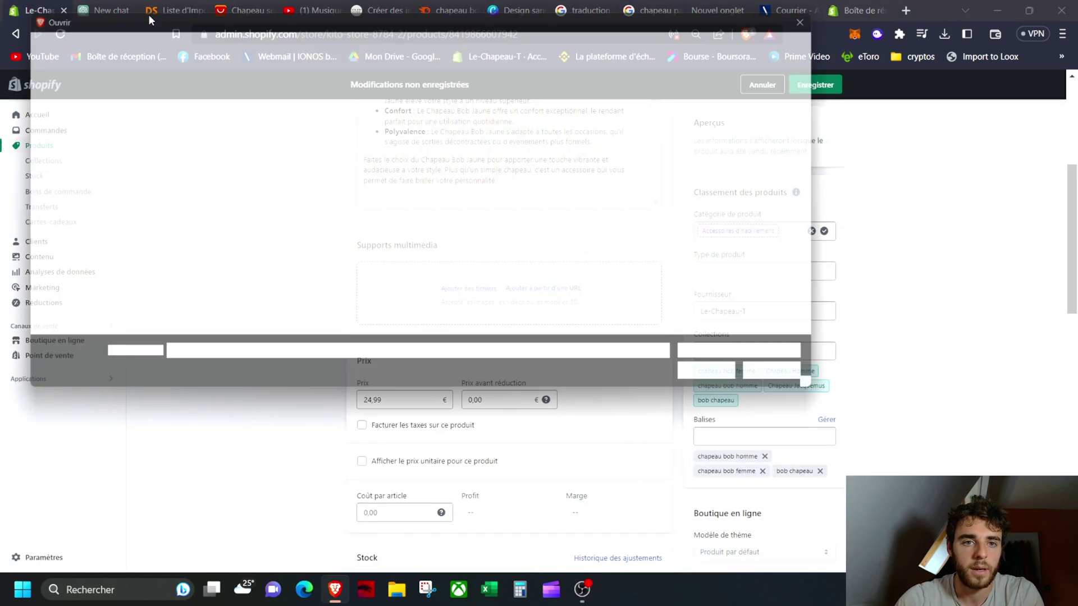
left_click_drag(498, 13, 516, 133)
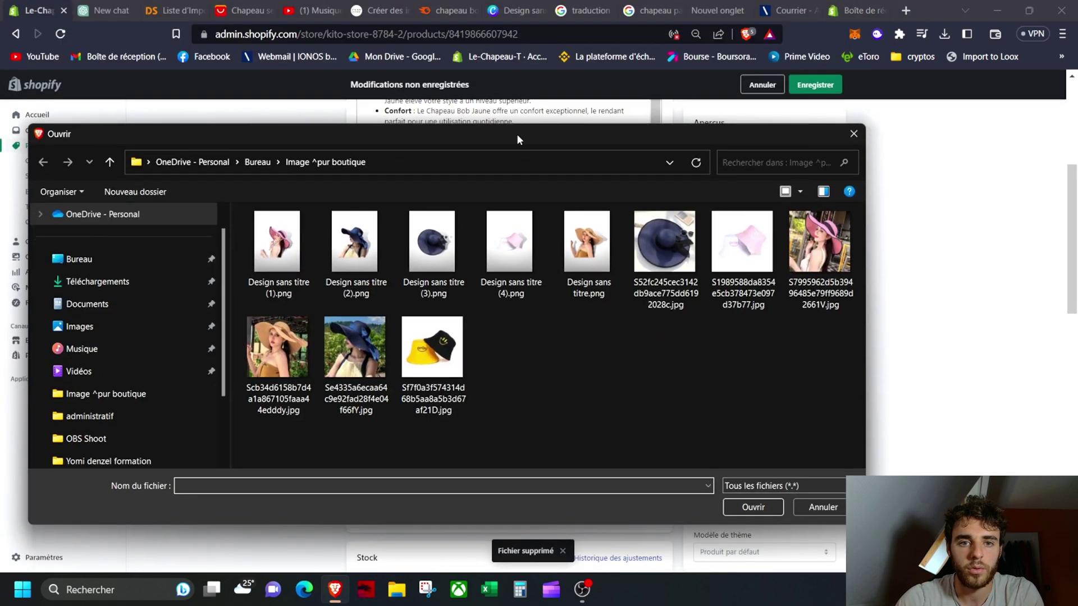
left_click(514, 10)
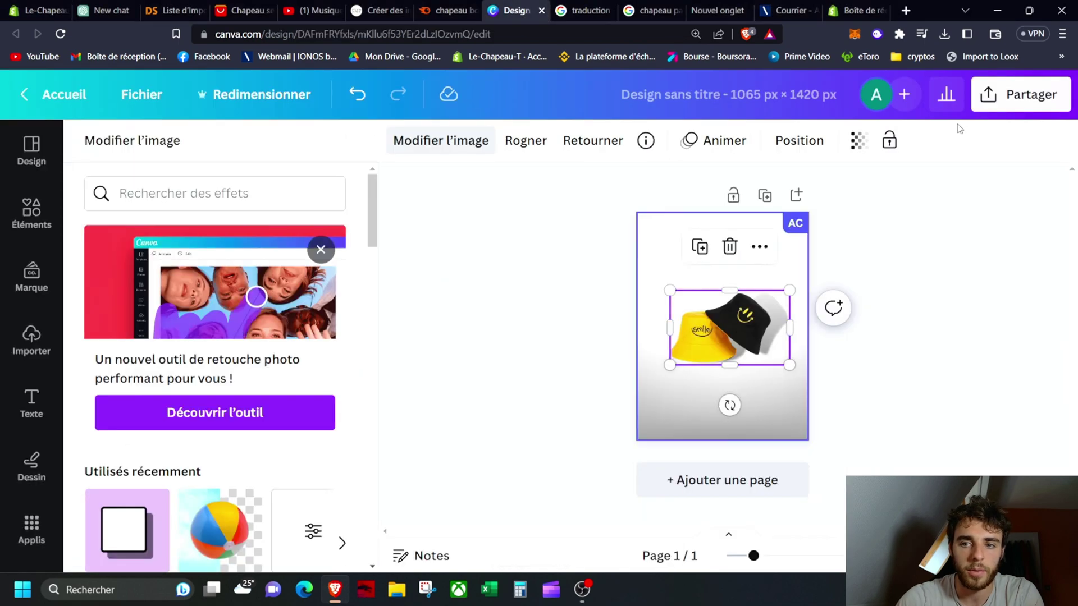
left_click(1021, 94)
scroll(828, 438, "down", 2)
scroll(829, 437, "down", 3)
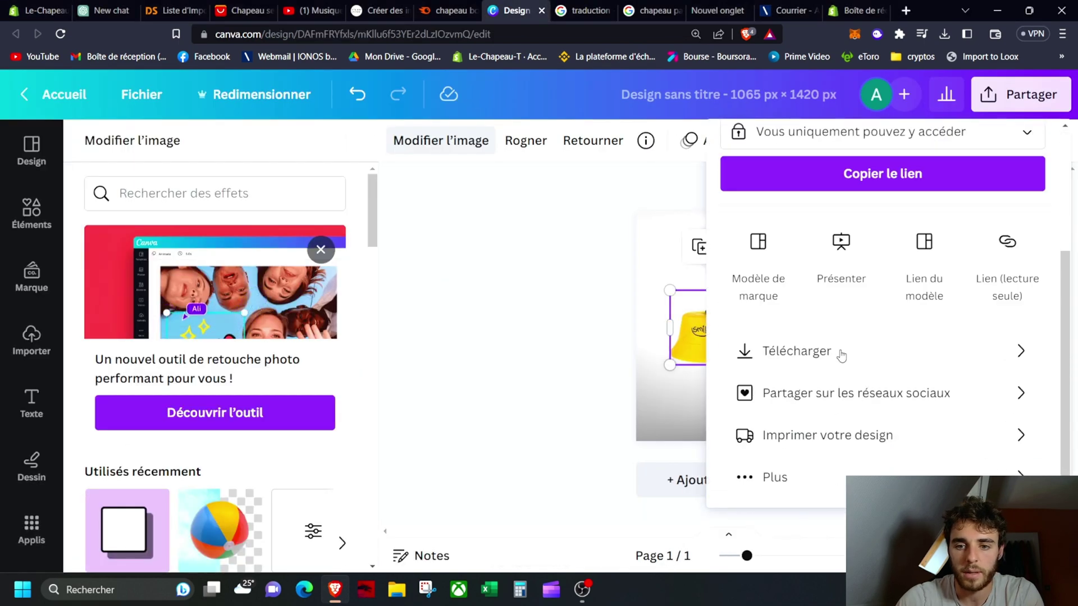
left_click(840, 354)
left_click(815, 427)
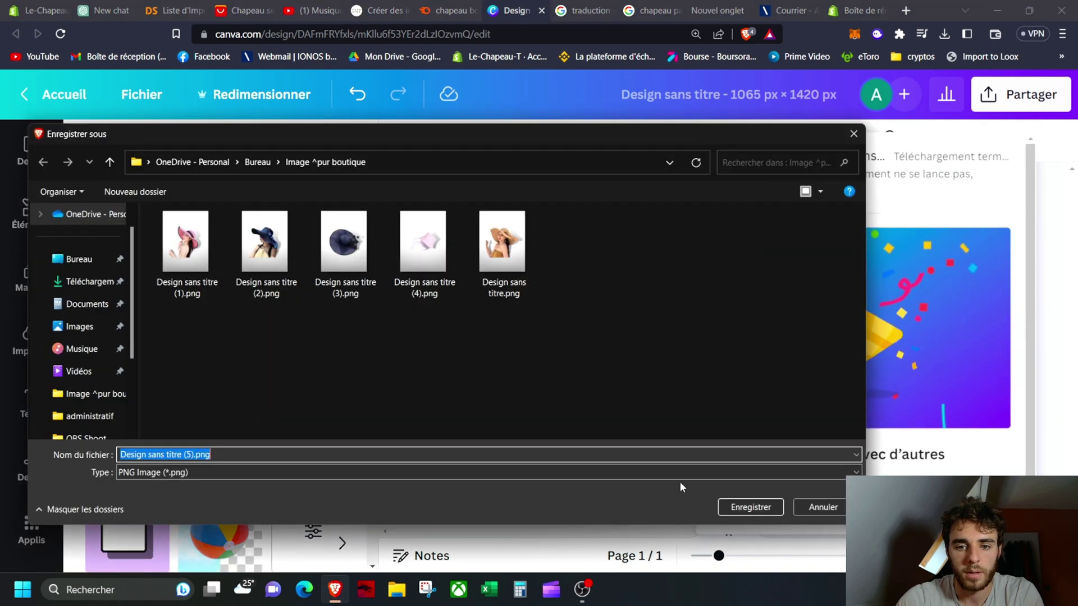
left_click(772, 508)
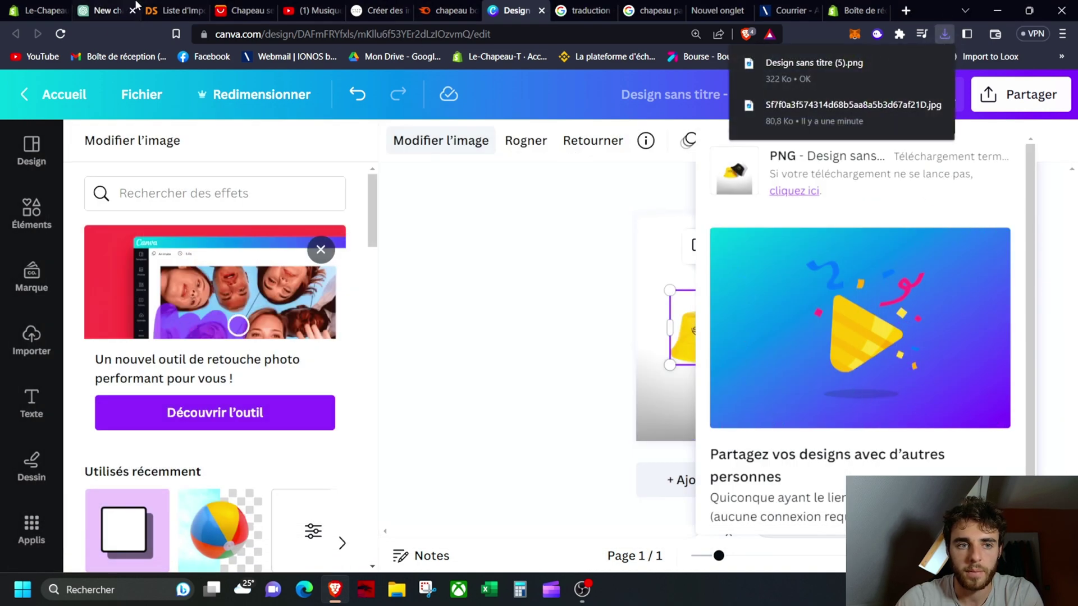
- Return to Shopify, add "Design sans titre (5).png" as the product image and save the product
left_click(35, 10)
left_click(472, 264)
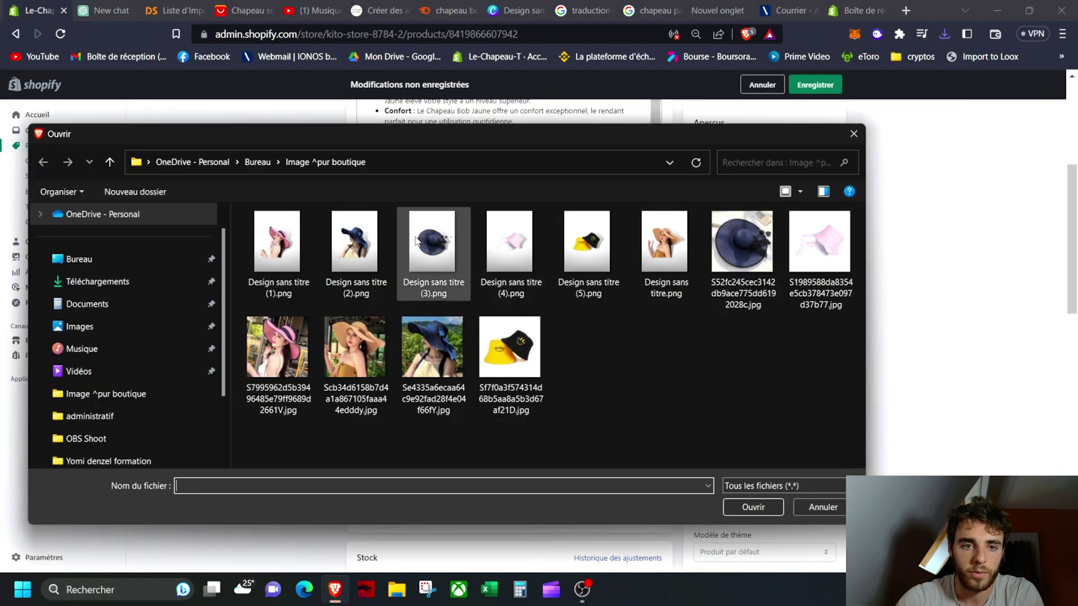
double_click(588, 247)
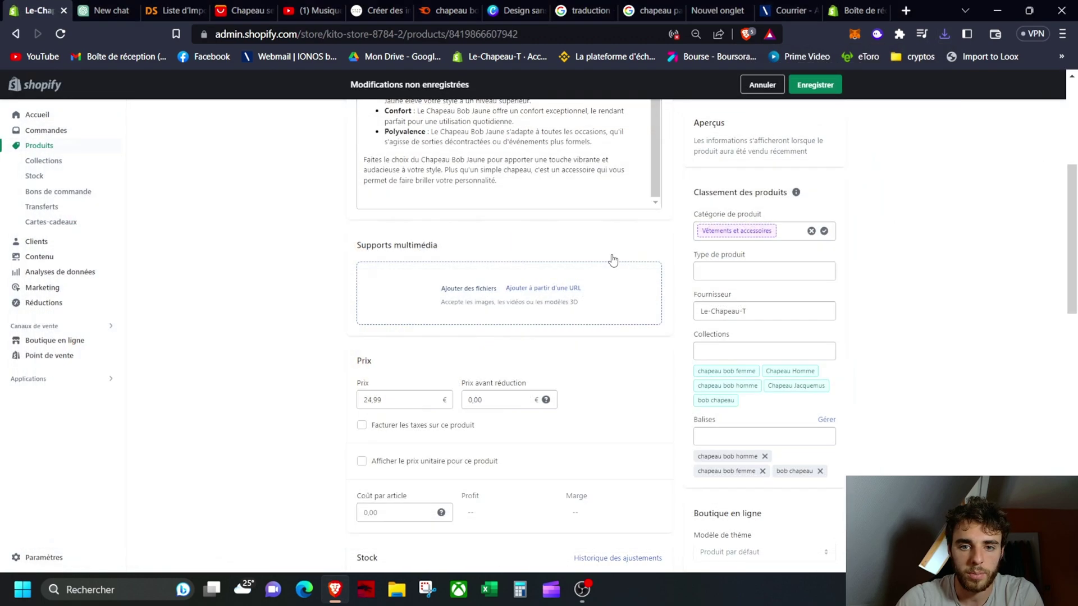
left_click(813, 88)
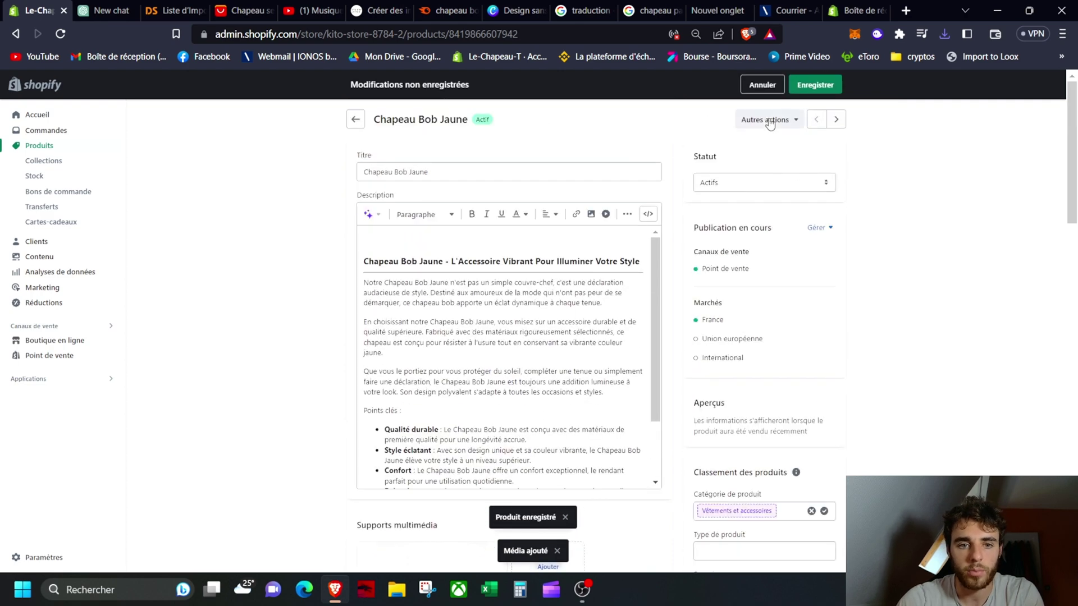
- Preview the product in the online store and check its image, title and description layout
left_click(770, 122)
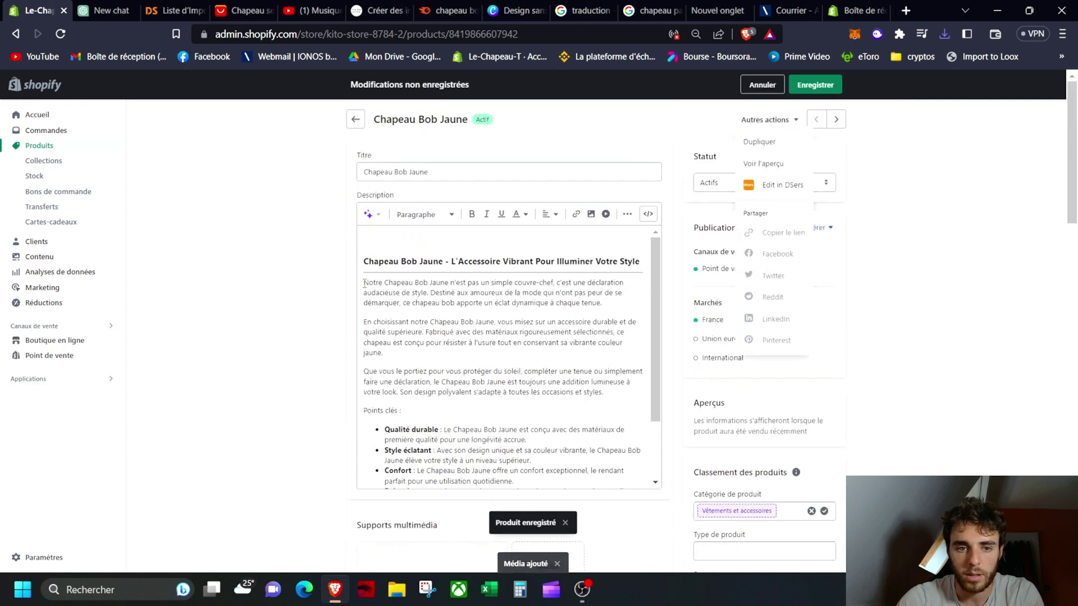
left_click(776, 163)
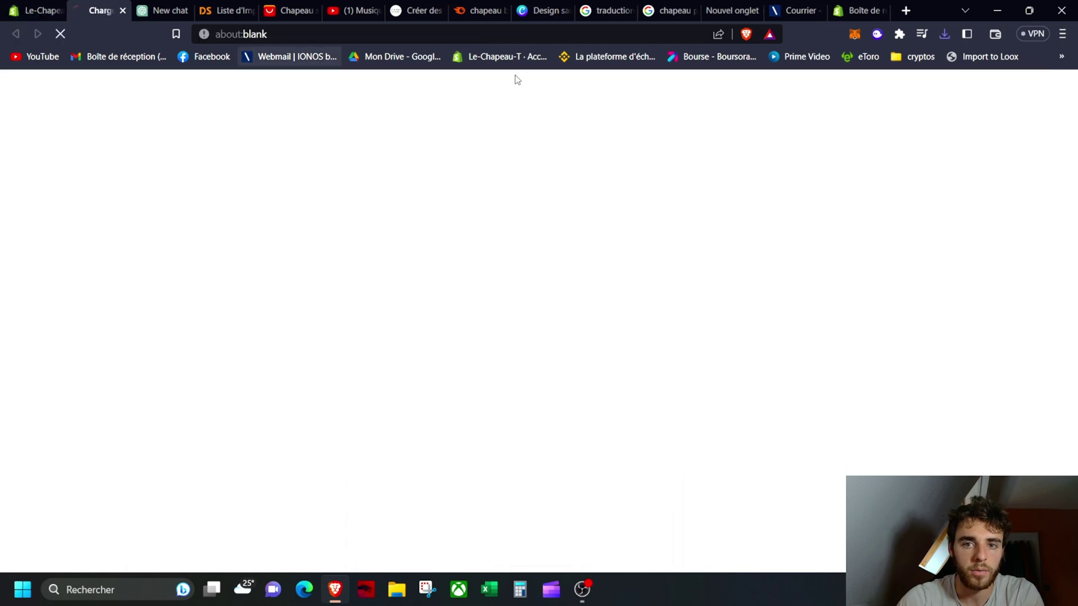
scroll(606, 269, "down", 4)
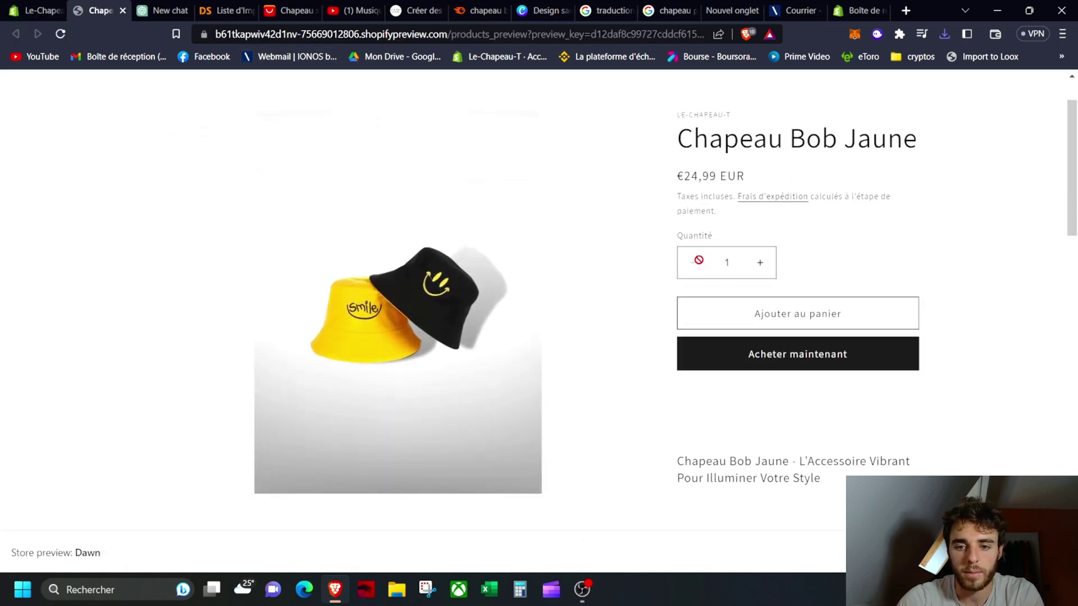
scroll(657, 277, "down", 2)
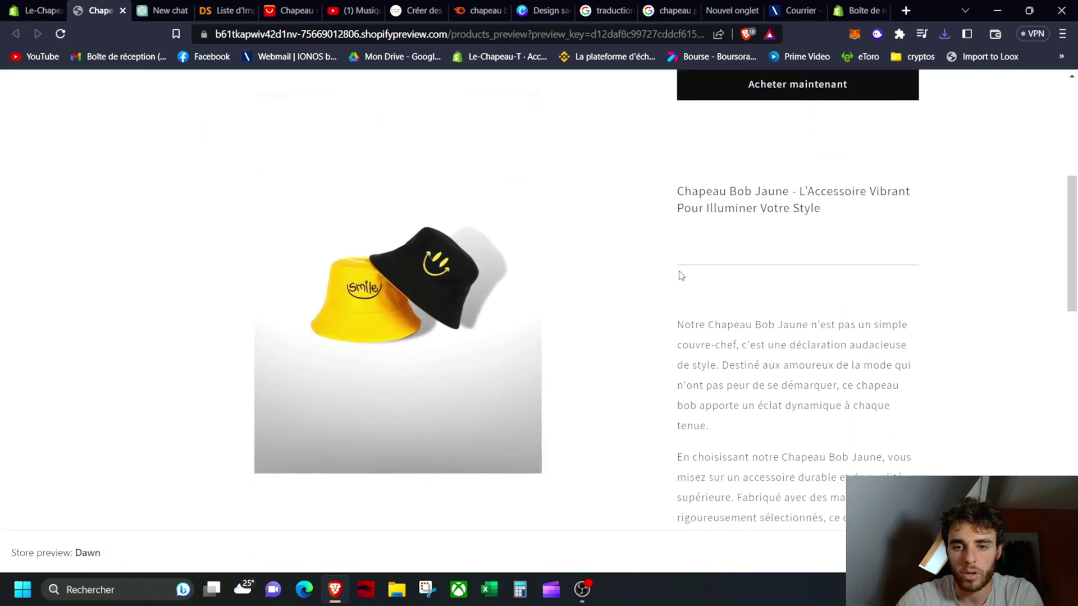
- Return to the Shopify product editor, replace the divider line beneath the description's heading with a blank line, and save the product
left_click(42, 7)
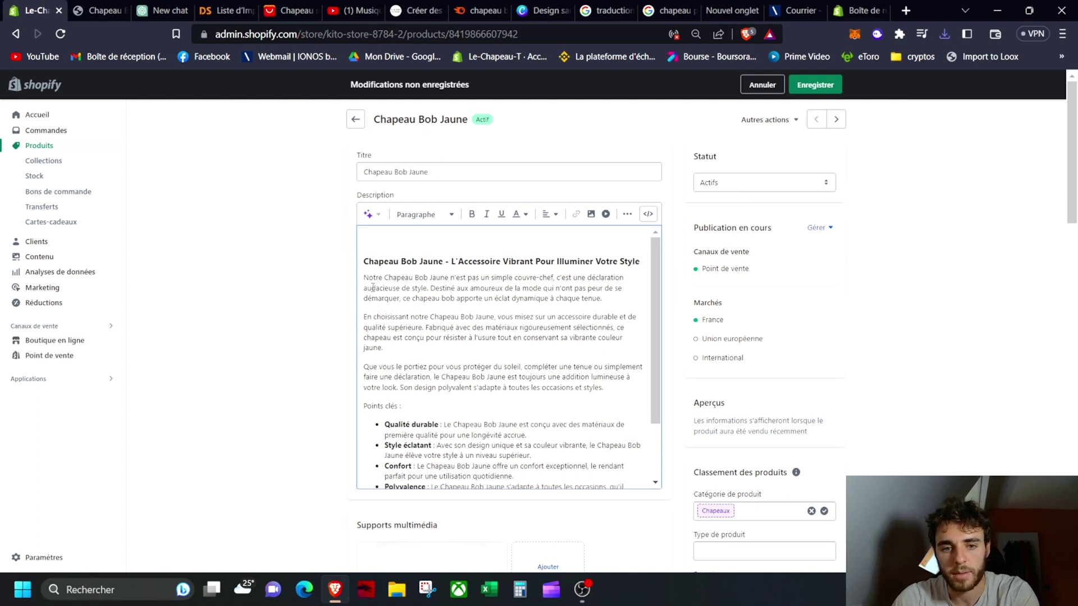
key("Return")
left_click(815, 85)
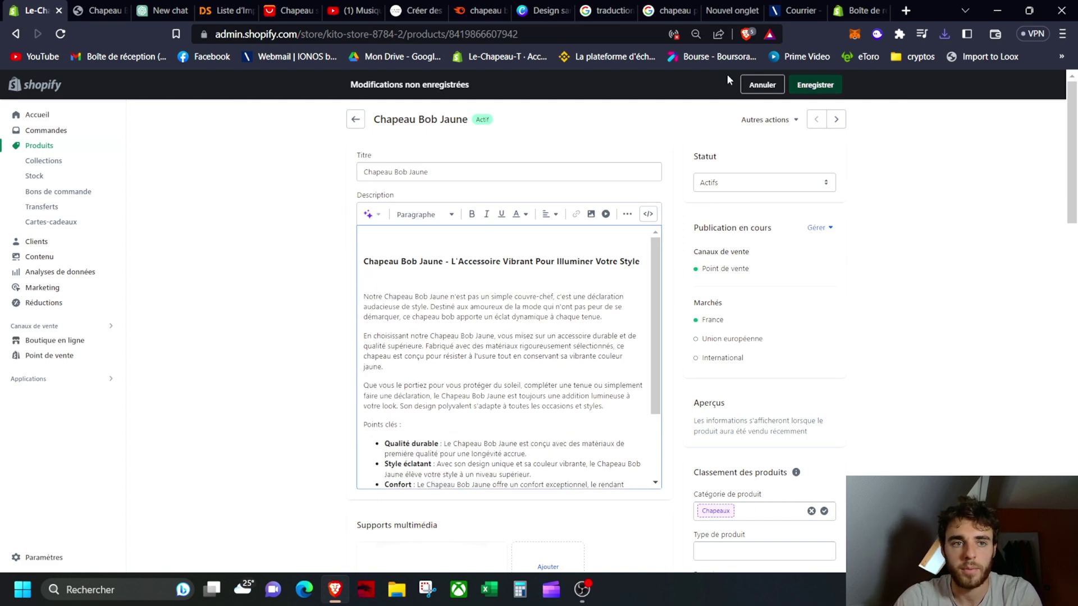
- Review the Chapeau Bob Jaune store preview, checking the image, the description and the related products section
left_click(101, 10)
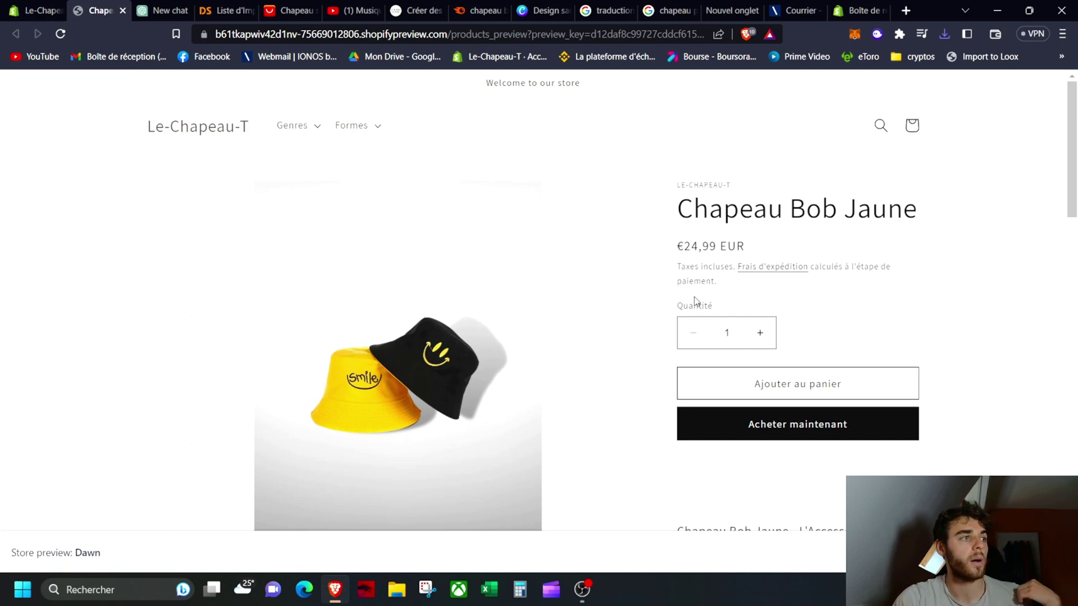
scroll(674, 301, "down", 15)
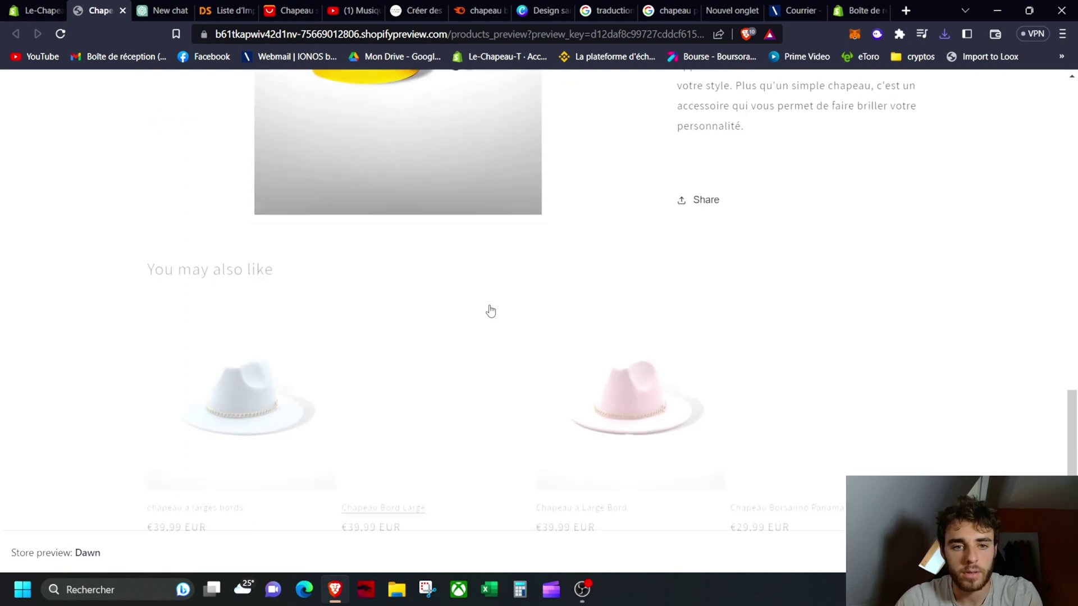
scroll(496, 313, "down", 3)
scroll(294, 293, "up", 15)
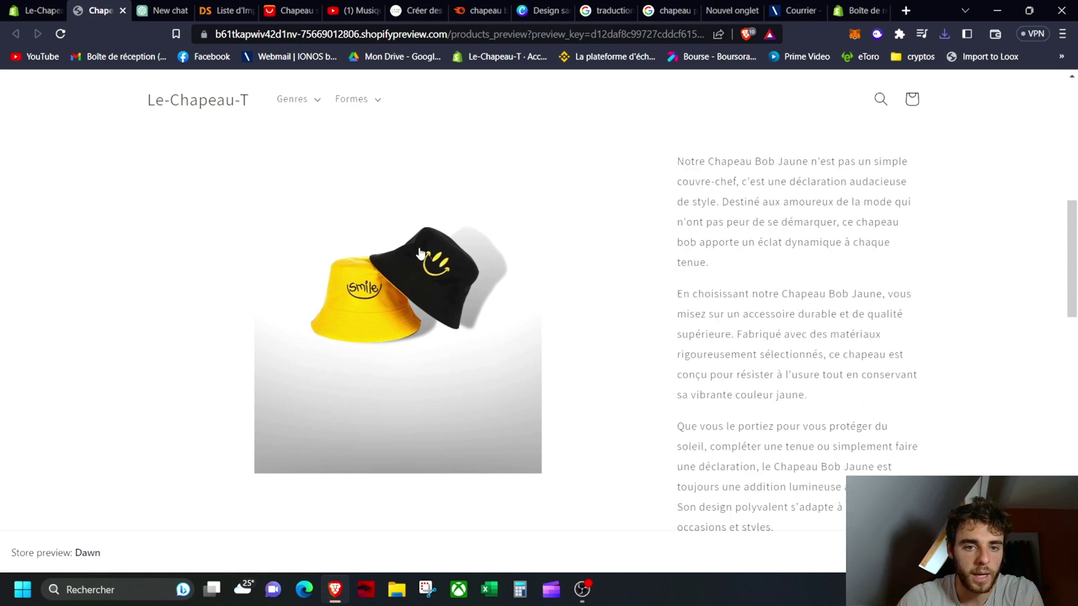
scroll(412, 296, "up", 3)
scroll(439, 308, "up", 5)
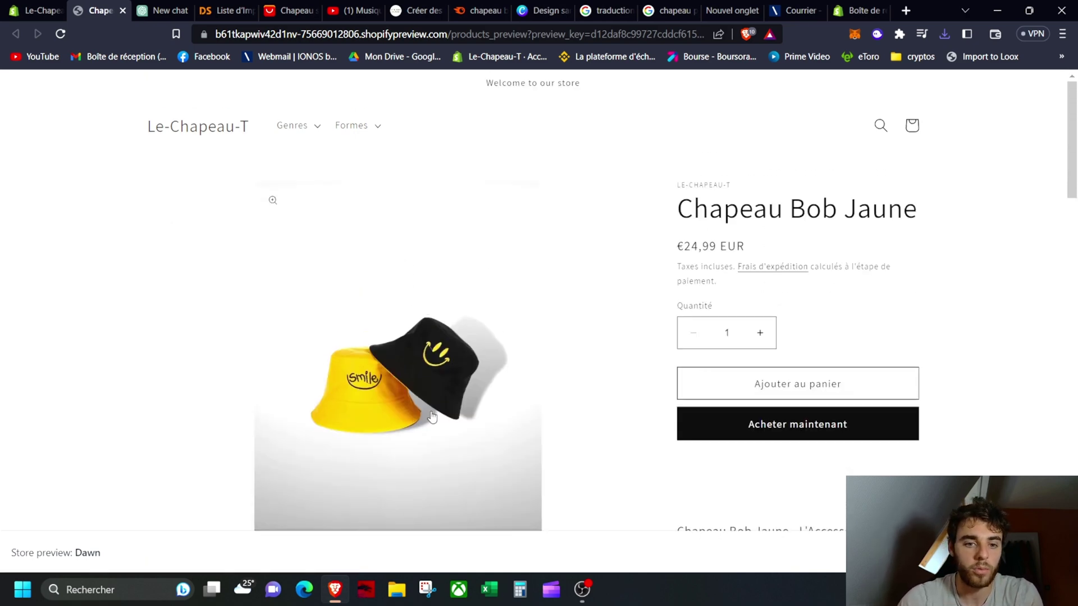
- Close the store preview and save the pending changes to the Chapeau Bob Jaune product in the Shopify editor
left_click(122, 10)
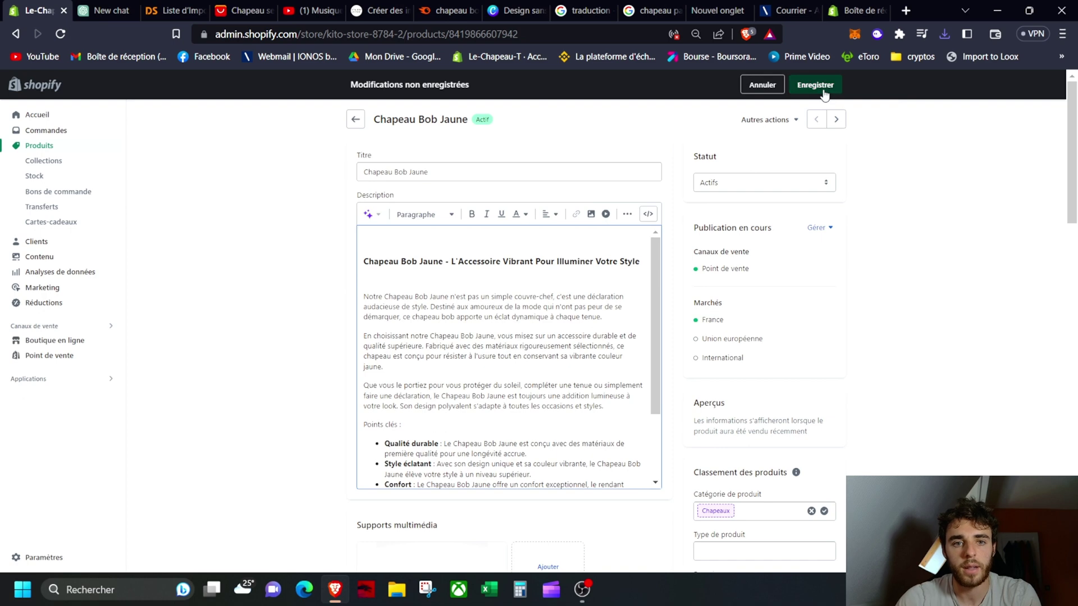
left_click(819, 90)
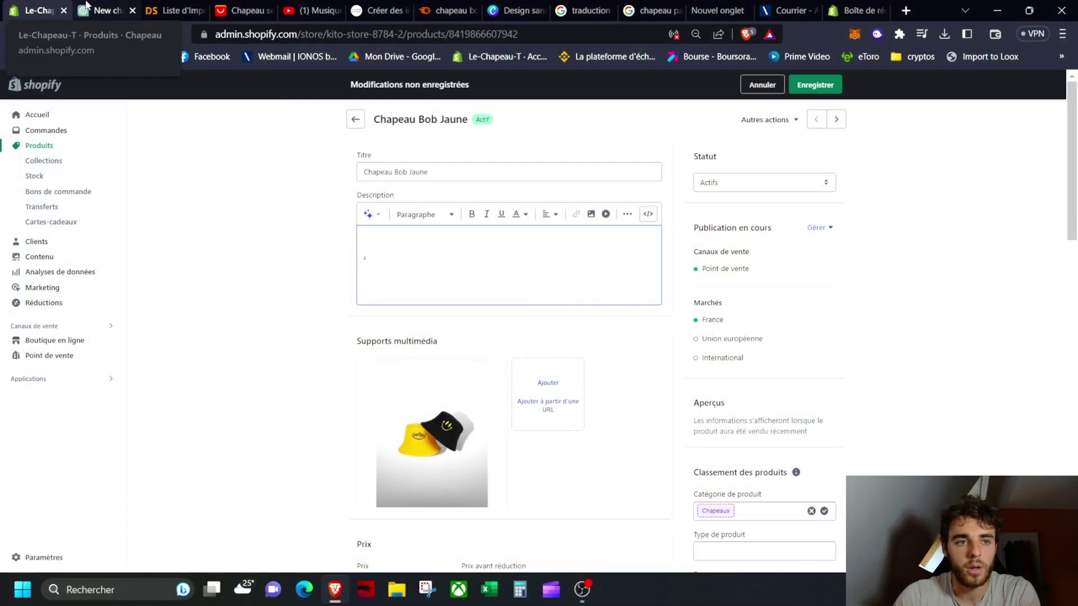
left_click(98, 10)
left_click(47, 7)
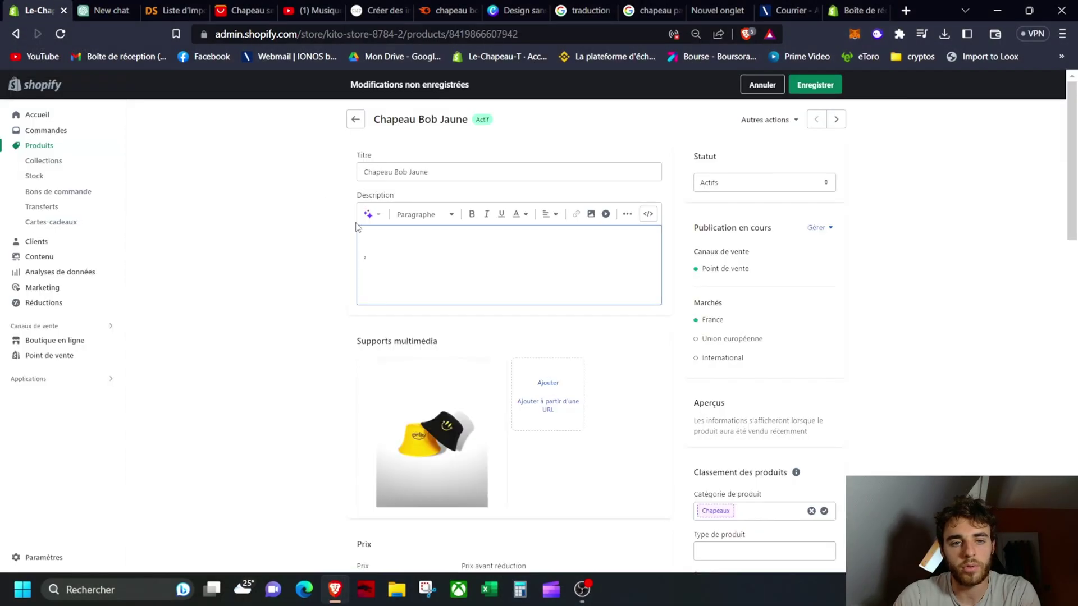